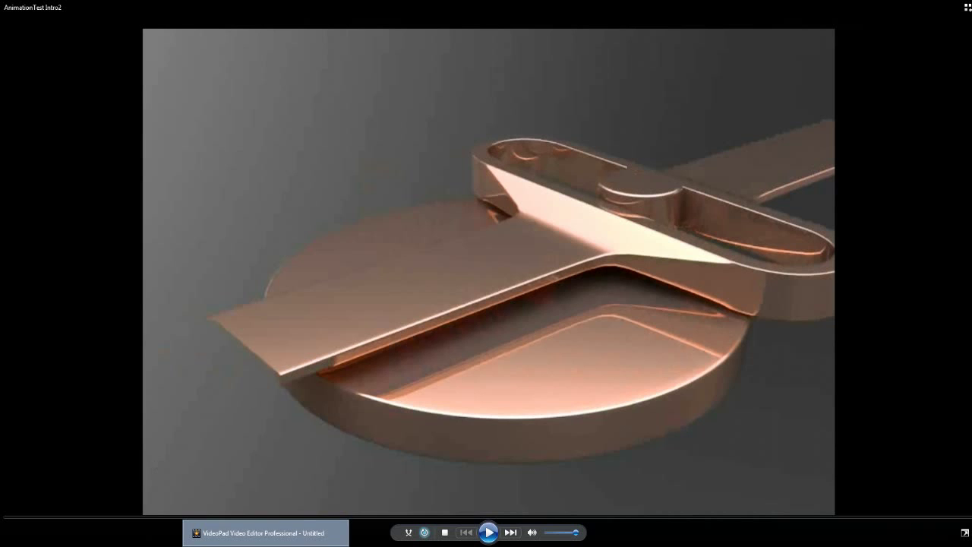
# Step: Play a moment of the rendered mechanism animation AnimationTest Intro2 and pause it
pyautogui.click(488, 534)
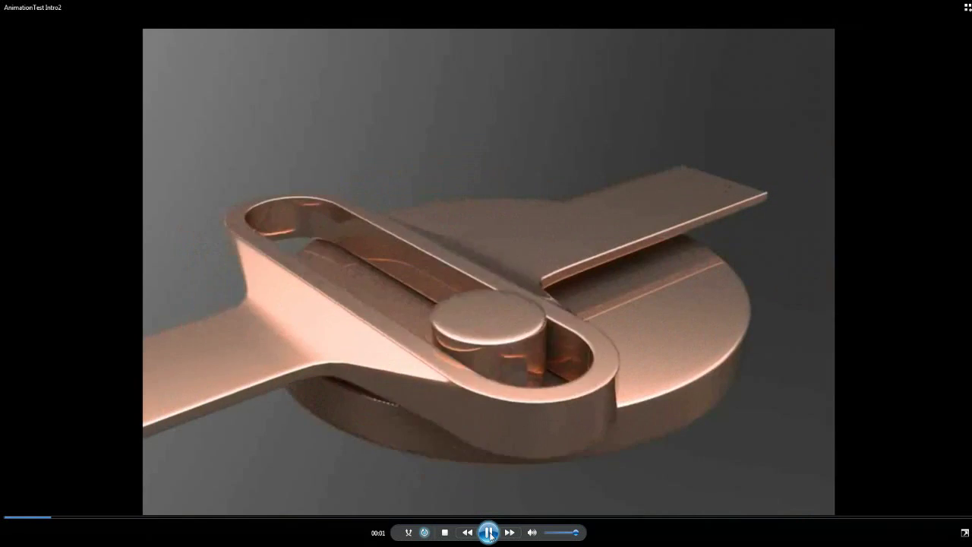
pyautogui.click(489, 532)
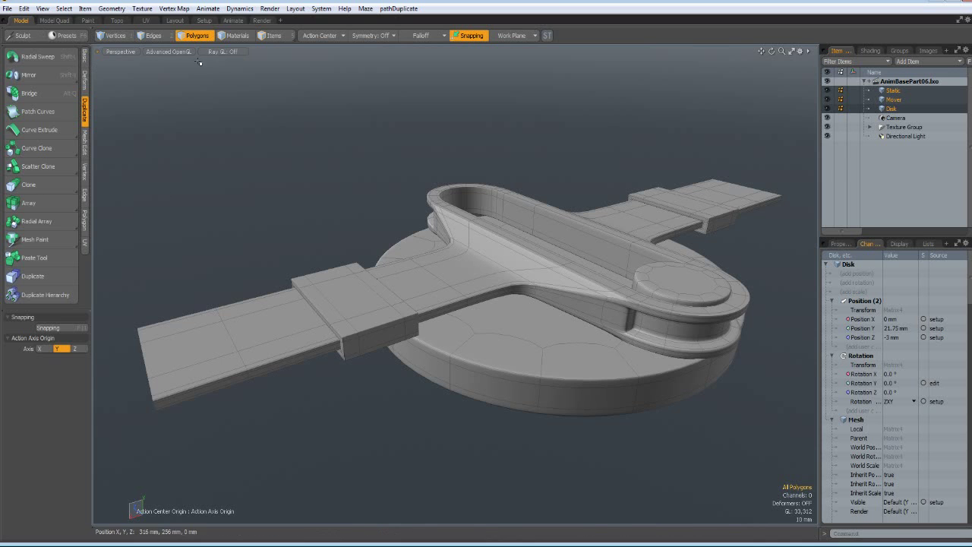
# Step: Switch to modo's Setup layout and frame the whole mechanism in the Top view
pyautogui.click(205, 21)
pyautogui.scroll(-3, 429, 289)
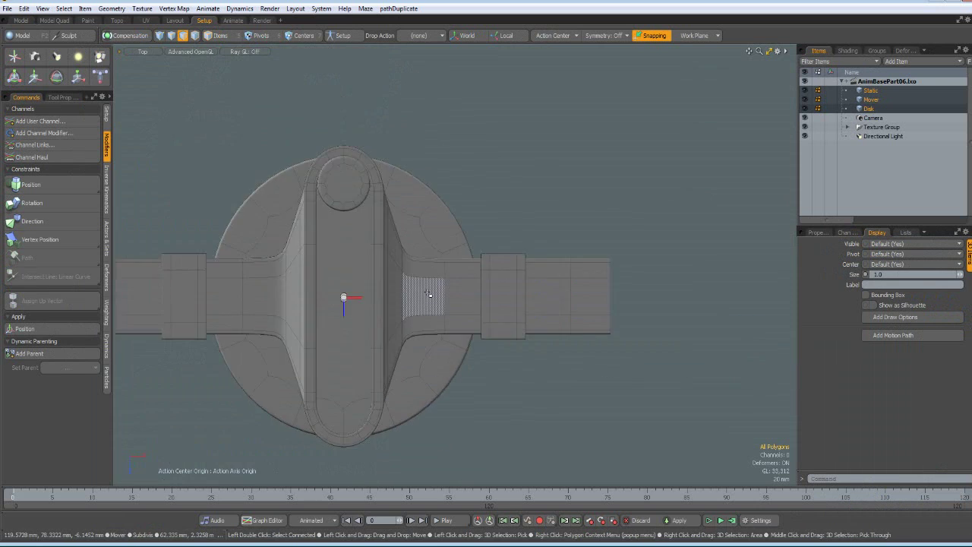
pyautogui.scroll(2, 427, 294)
pyautogui.scroll(-3, 429, 295)
pyautogui.keyDown('alt'); pyautogui.moveTo(429, 294); pyautogui.dragTo(521, 307); pyautogui.keyUp('alt')
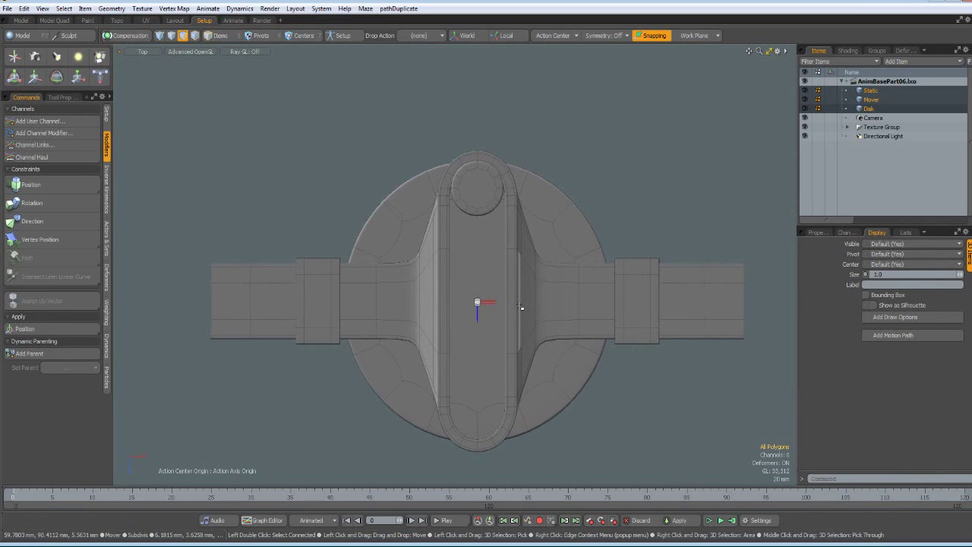
# Step: Examine where the centers of the Static and Mover items sit, from the top and in perspective
pyautogui.click(881, 92)
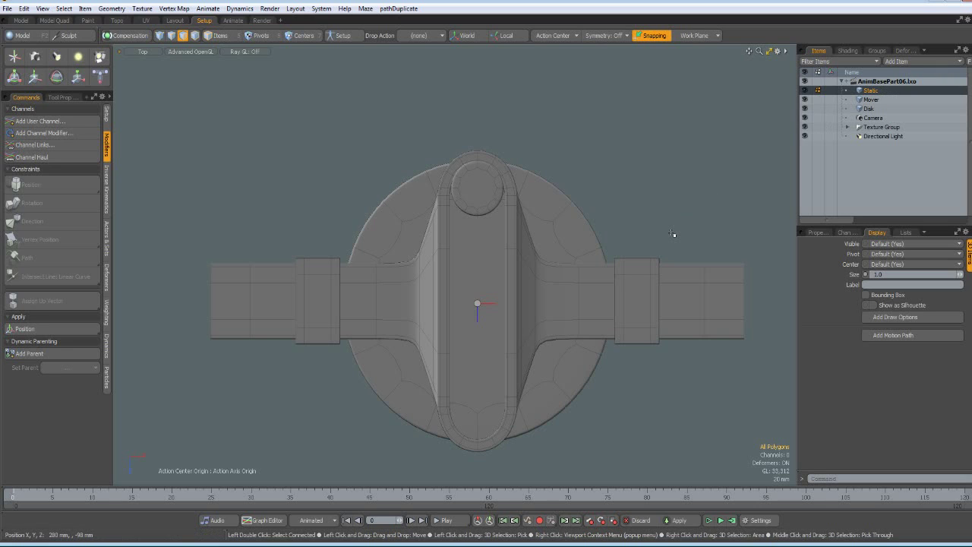
pyautogui.click(865, 99)
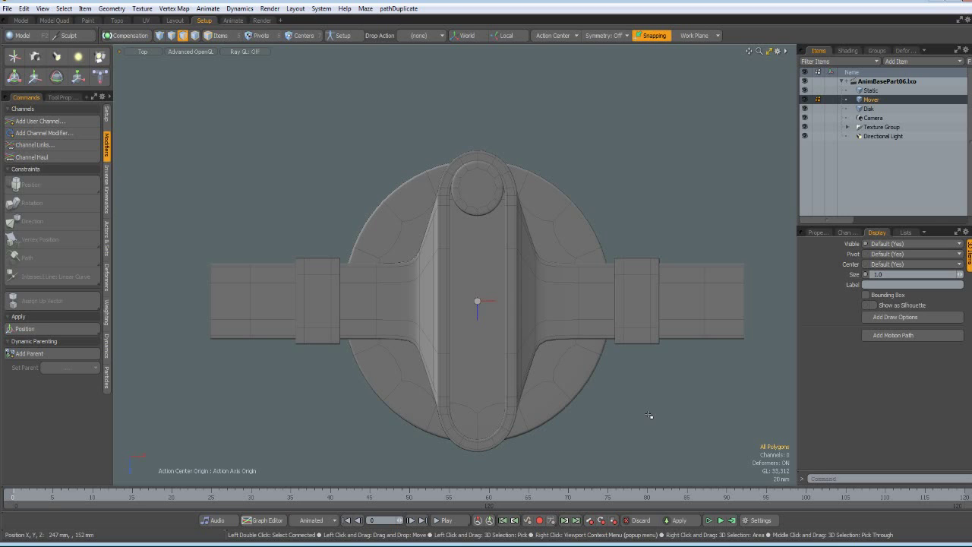
pyautogui.hotkey('ctrl', 'space')
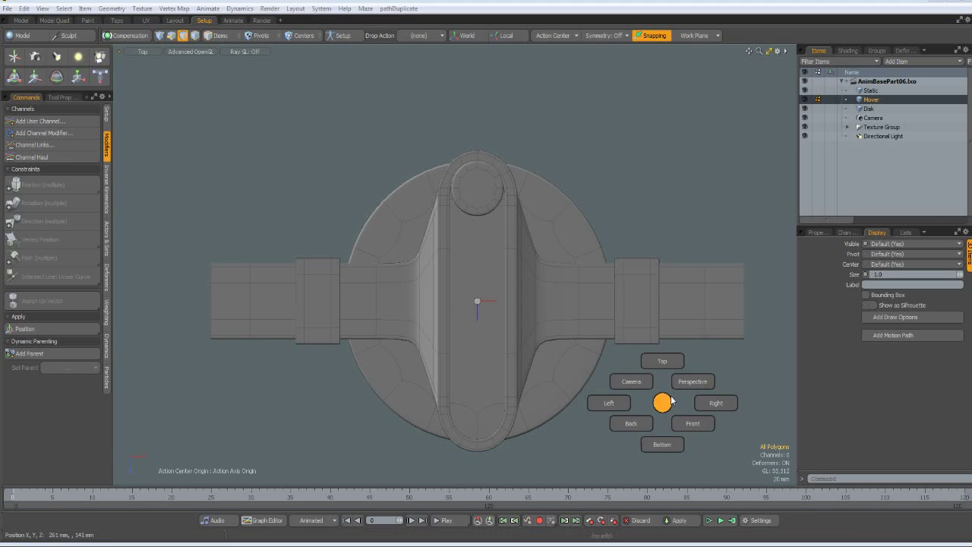
pyautogui.click(690, 379)
pyautogui.keyDown('alt'); pyautogui.moveTo(559, 370); pyautogui.dragTo(474, 340); pyautogui.keyUp('alt')
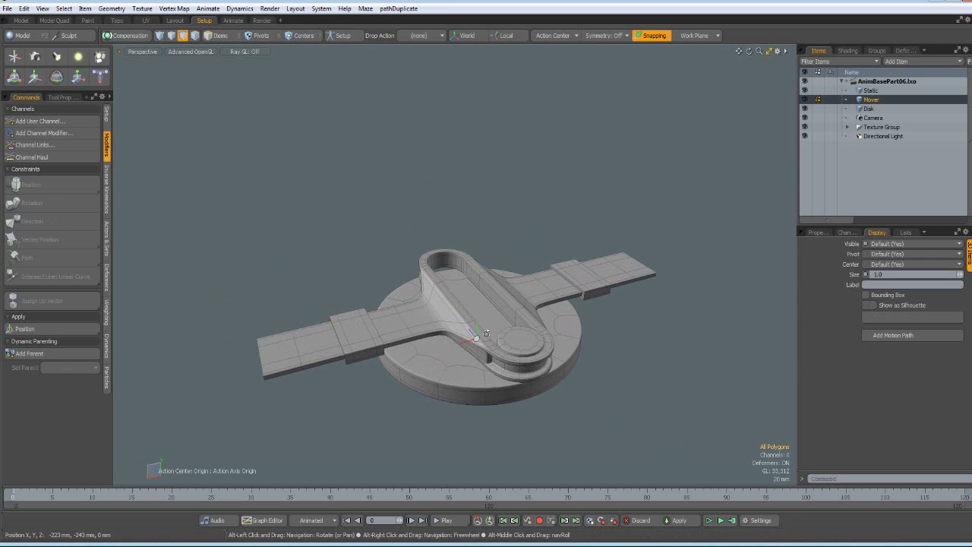
pyautogui.scroll(2, 474, 341)
pyautogui.scroll(-2, 475, 340)
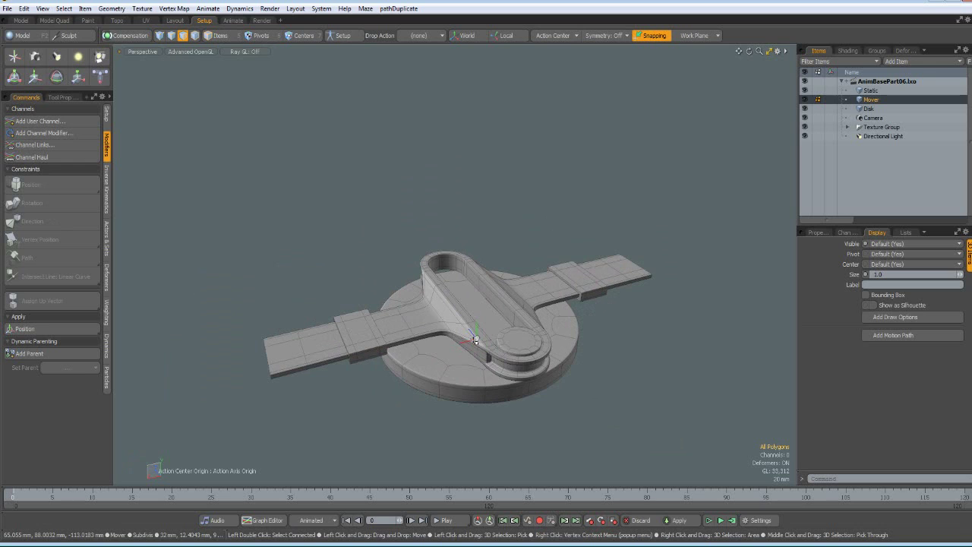
pyautogui.scroll(2, 475, 340)
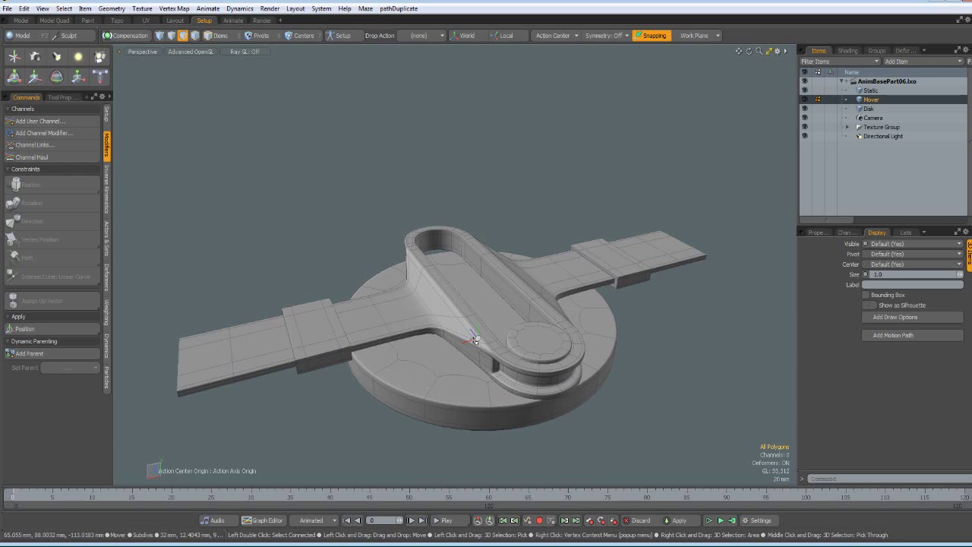
# Step: Hide the Disk, Mover and Static items and make Static the active item so it displays alone
pyautogui.click(803, 109)
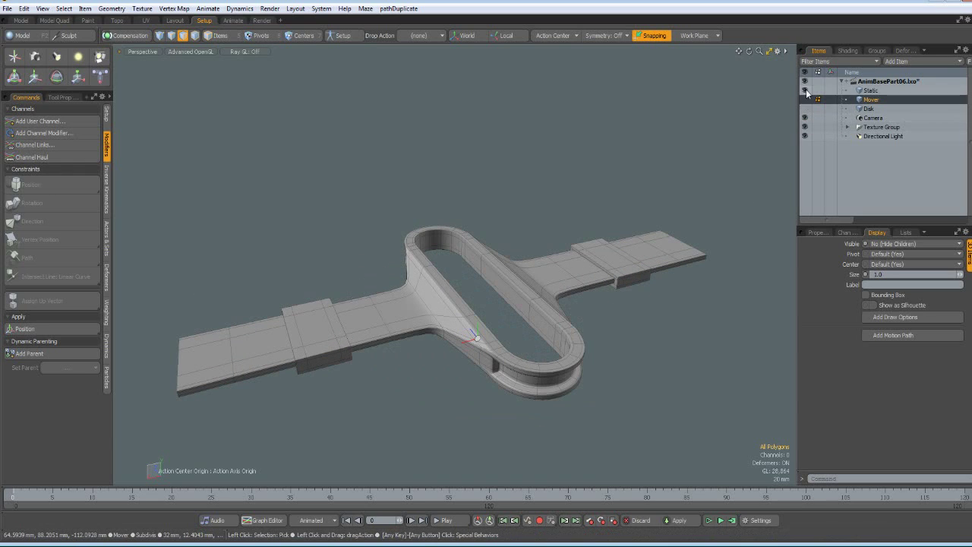
pyautogui.click(805, 91)
pyautogui.keyDown('alt'); pyautogui.moveTo(524, 349); pyautogui.dragTo(507, 293); pyautogui.keyUp('alt')
pyautogui.click(864, 94)
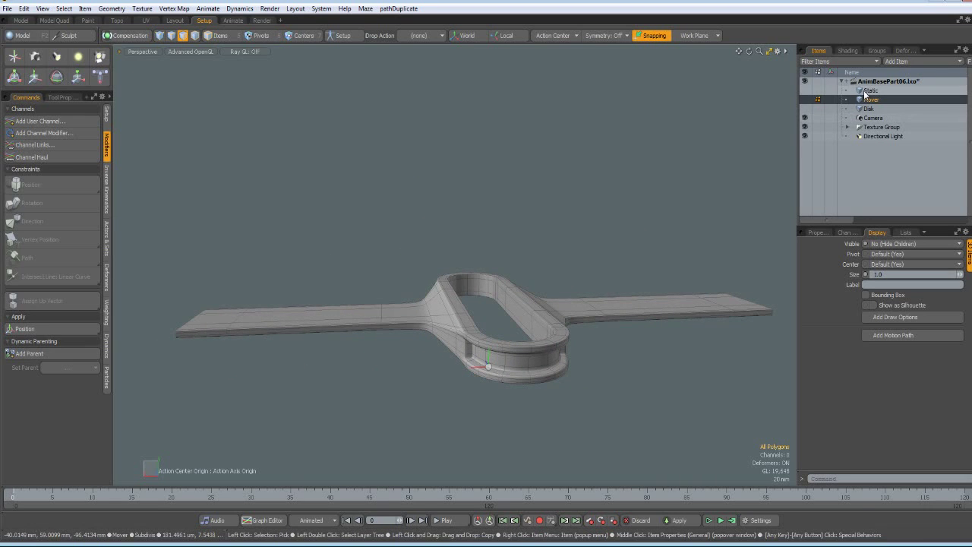
pyautogui.click(866, 91)
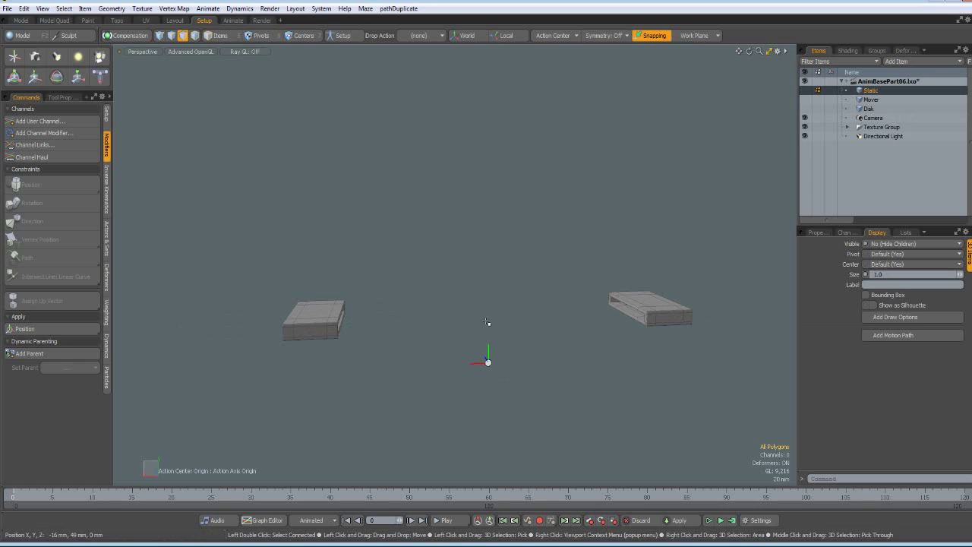
# Step: Select all polygons of both Static guide sleeves and align the work plane to the selection
pyautogui.keyDown('alt'); pyautogui.moveTo(507, 335); pyautogui.dragTo(556, 329); pyautogui.keyUp('alt')
pyautogui.scroll(5, 357, 332)
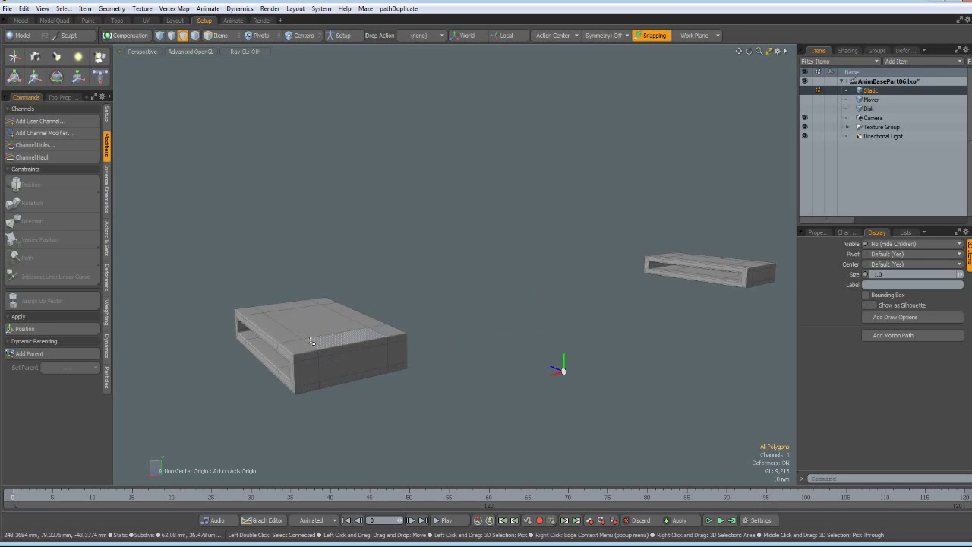
pyautogui.scroll(-4, 319, 338)
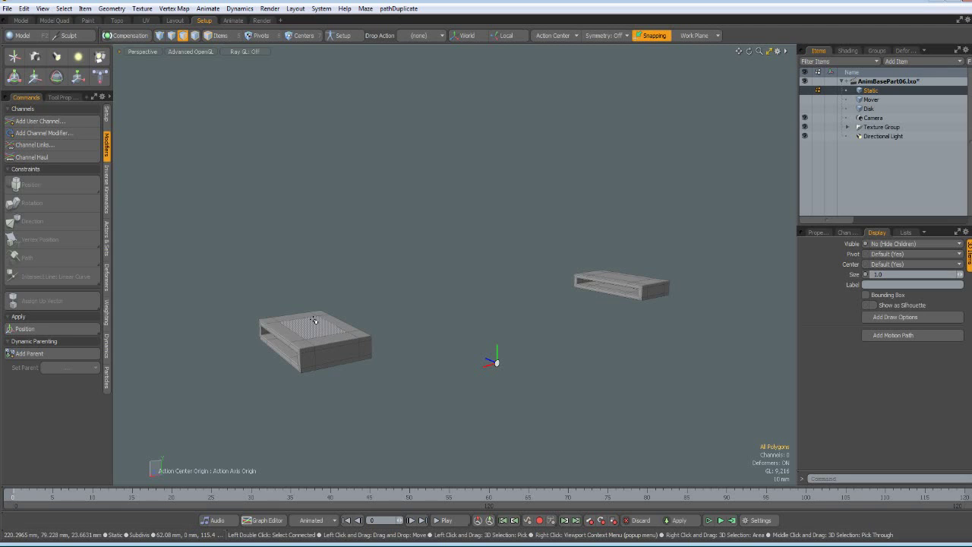
pyautogui.doubleClick(315, 321)
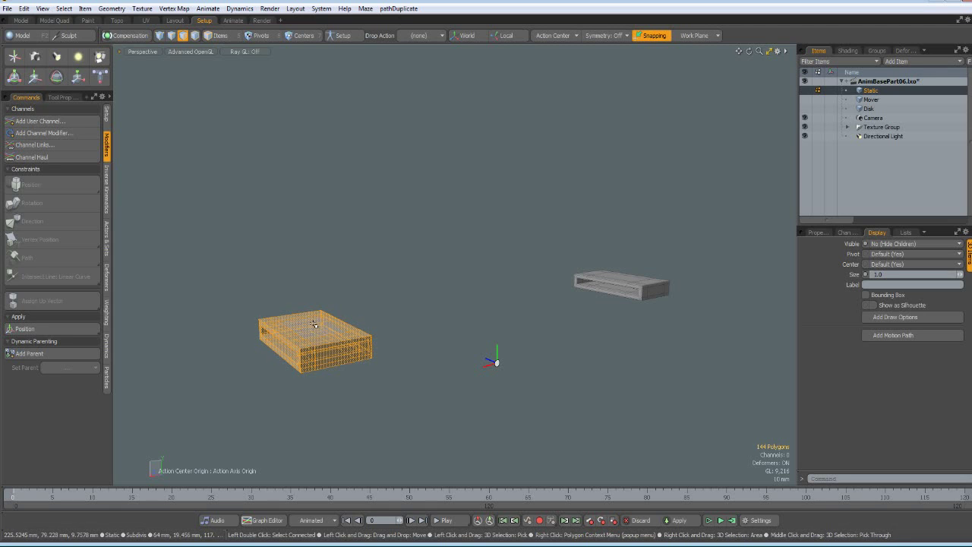
pyautogui.keyDown('shift'); pyautogui.doubleClick(575, 282); pyautogui.keyUp('shift')
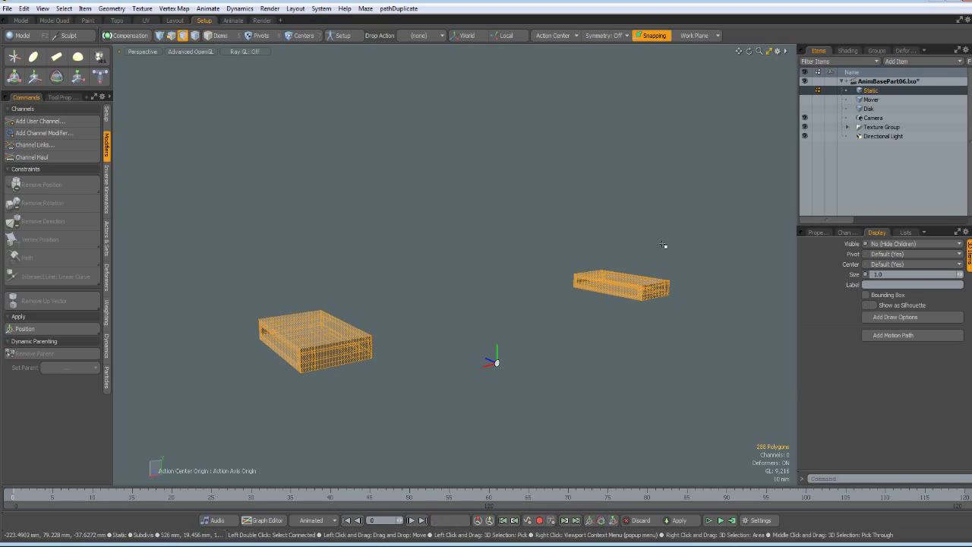
pyautogui.click(697, 35)
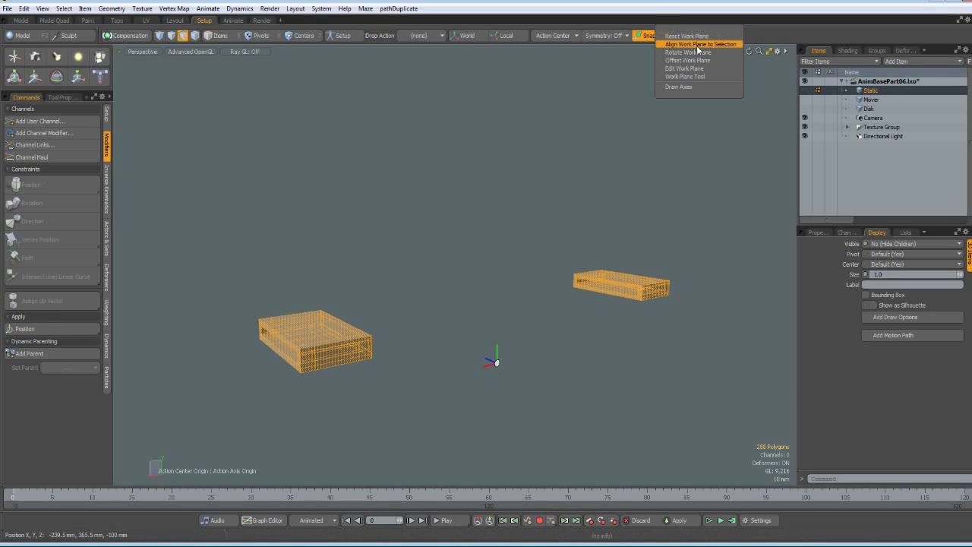
pyautogui.click(699, 44)
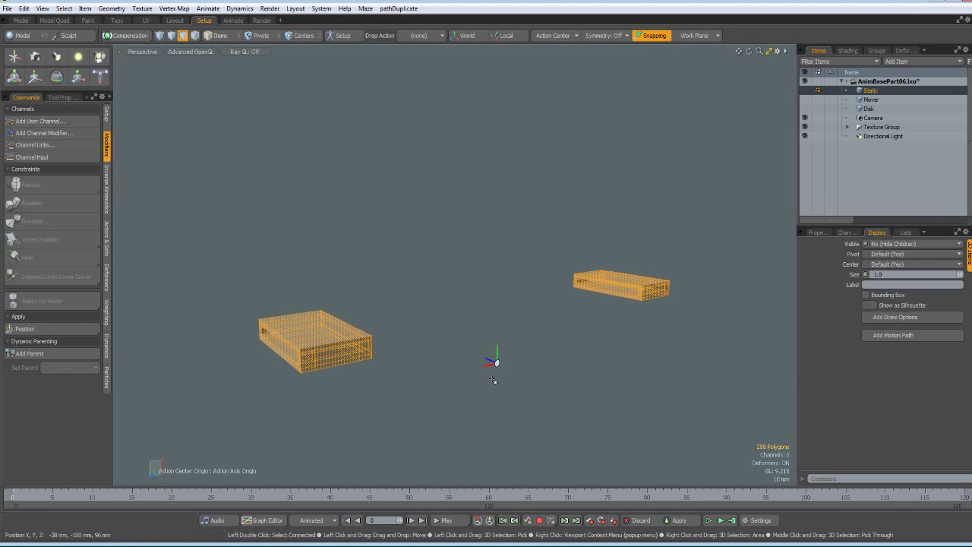
# Step: Set the Static item's center to the work plane position
pyautogui.press('space')
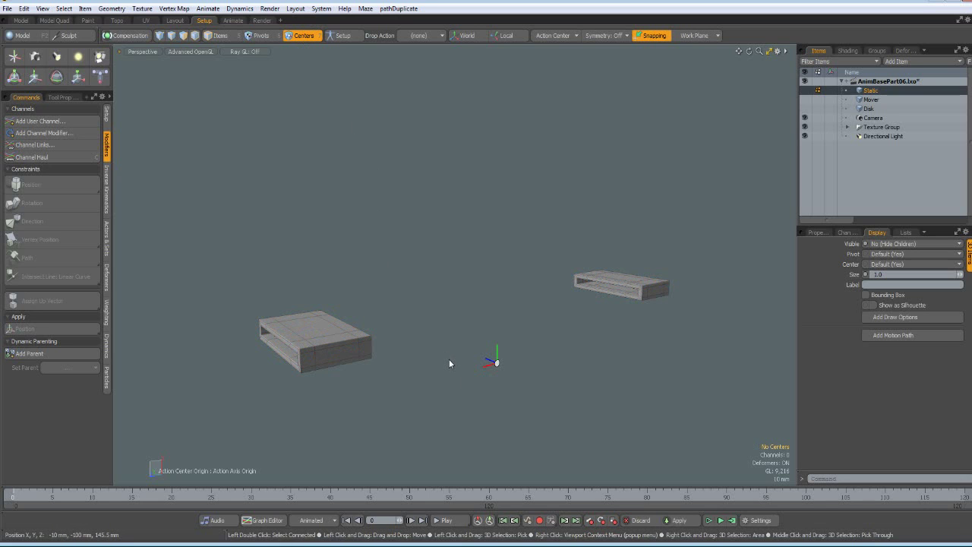
pyautogui.click(496, 363)
pyautogui.click(108, 114)
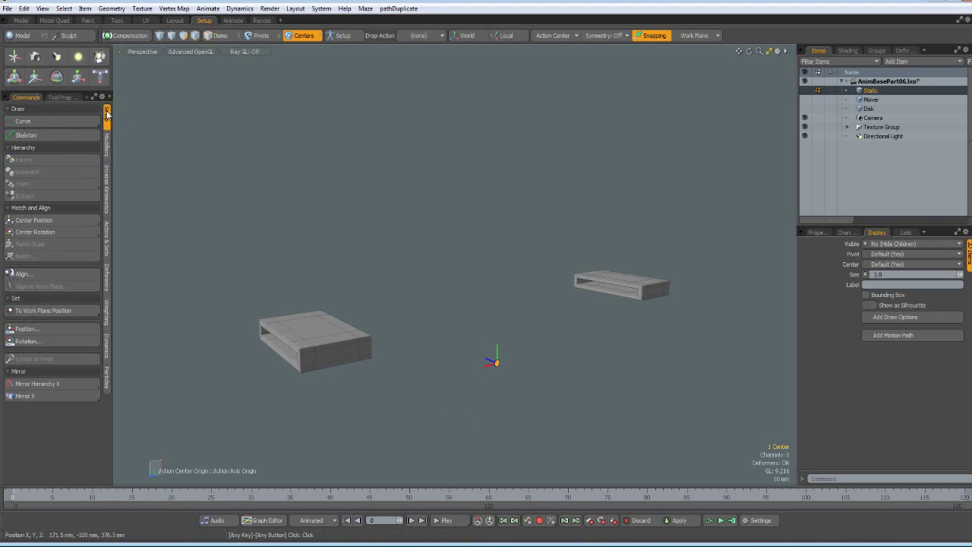
pyautogui.click(47, 311)
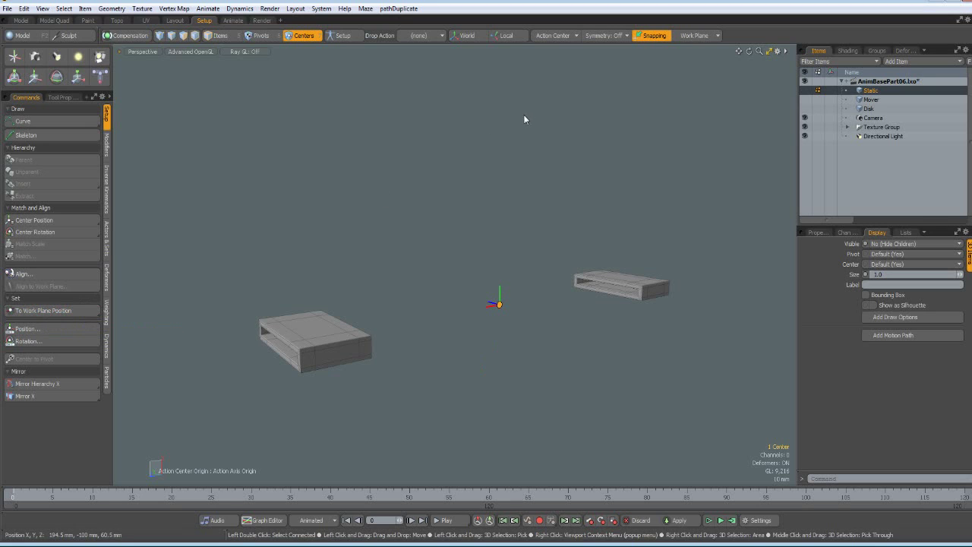
# Step: Select the polygon loop around the inner wall of the Mover's slot and align the work plane to it
pyautogui.click(866, 100)
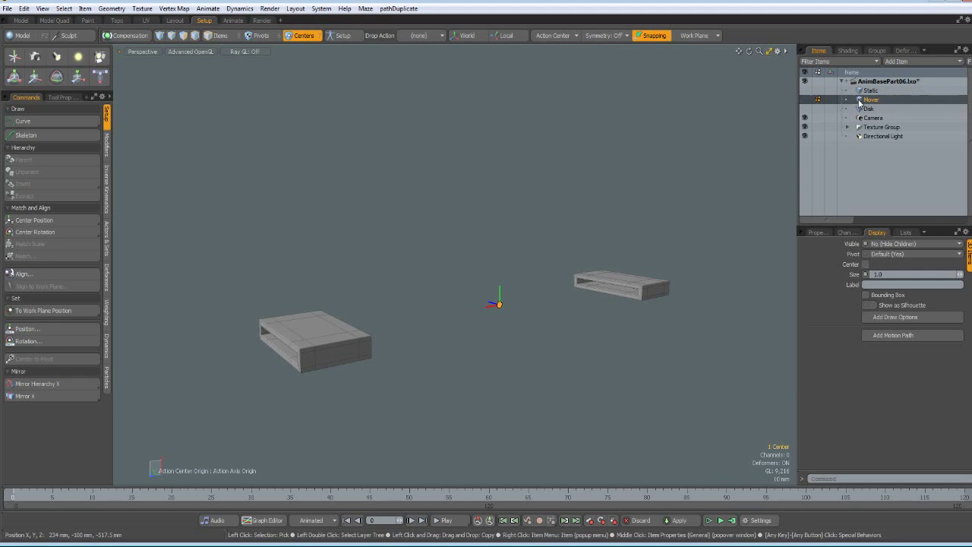
pyautogui.keyDown('alt'); pyautogui.moveTo(672, 265); pyautogui.dragTo(560, 354); pyautogui.keyUp('alt')
pyautogui.press('3')
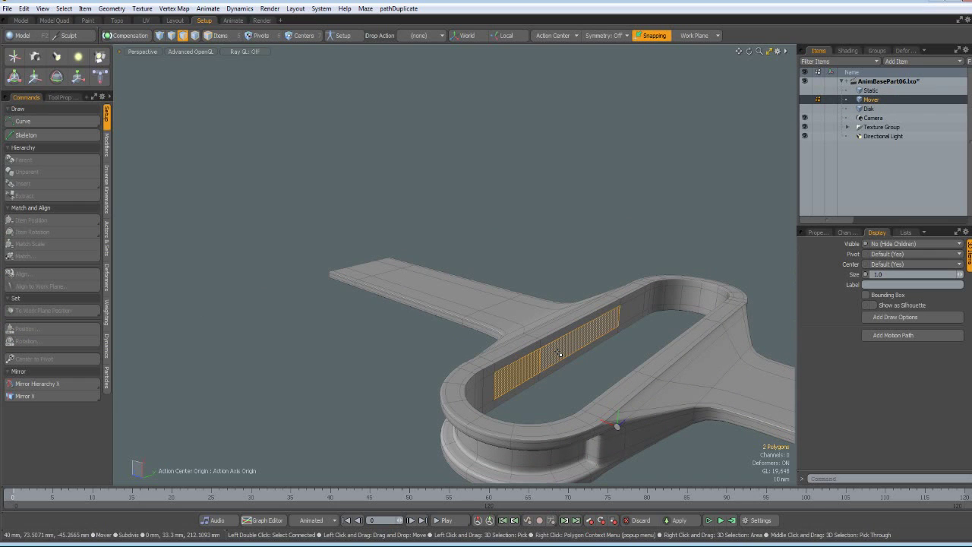
pyautogui.press('l')
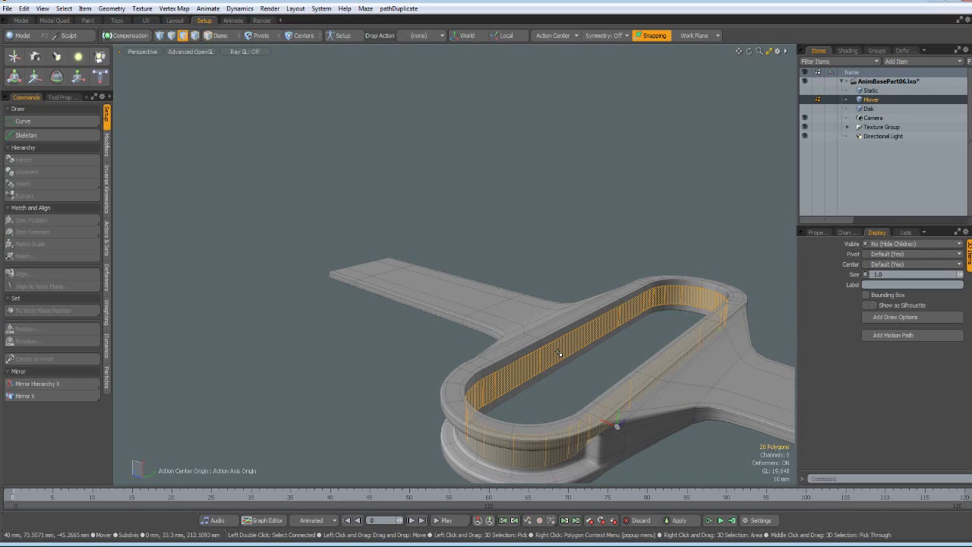
pyautogui.click(703, 35)
pyautogui.click(706, 42)
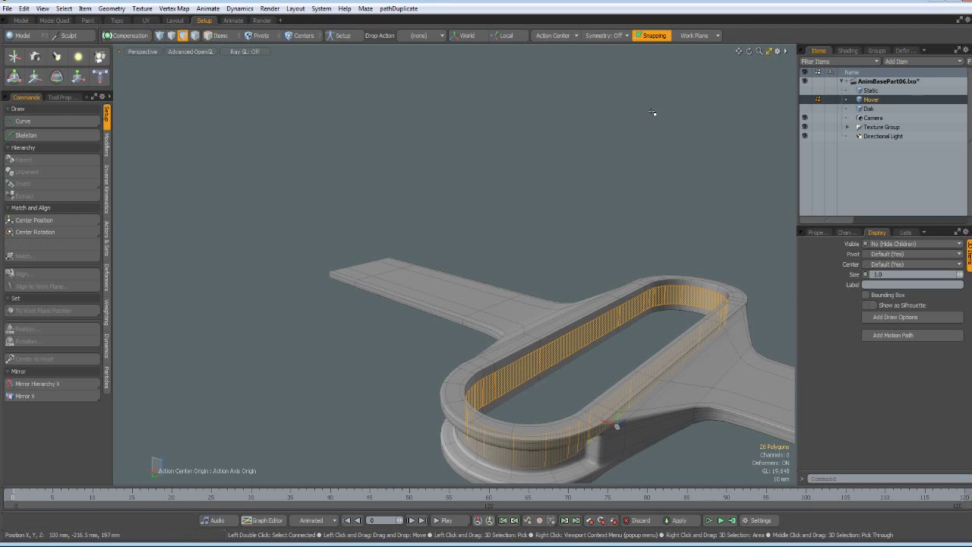
# Step: Set the Mover item's center to the work plane position
pyautogui.hotkey('shift', '5')
pyautogui.keyDown('ctrl'); pyautogui.keyDown('alt'); pyautogui.moveTo(651, 109); pyautogui.dragTo(650, 212); pyautogui.keyUp('alt'); pyautogui.keyUp('ctrl')
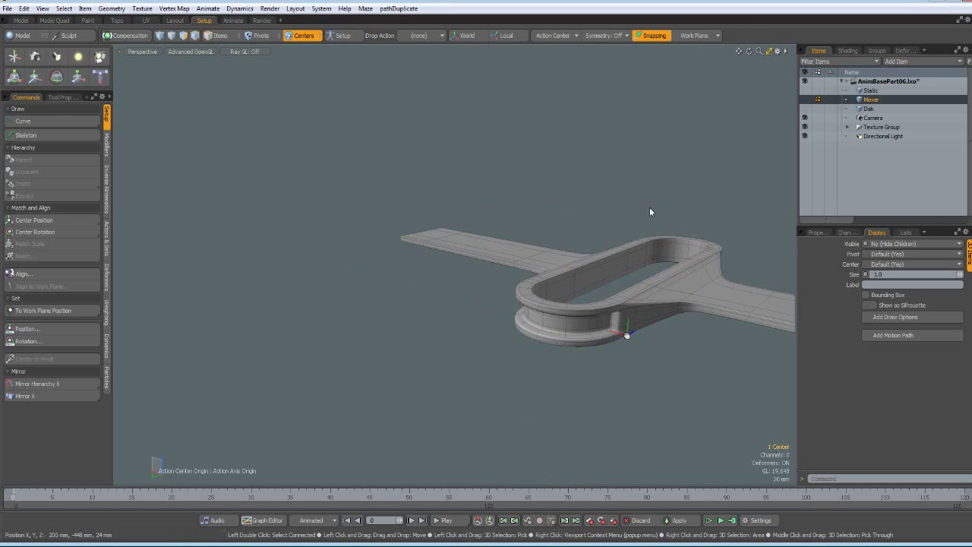
pyautogui.click(627, 335)
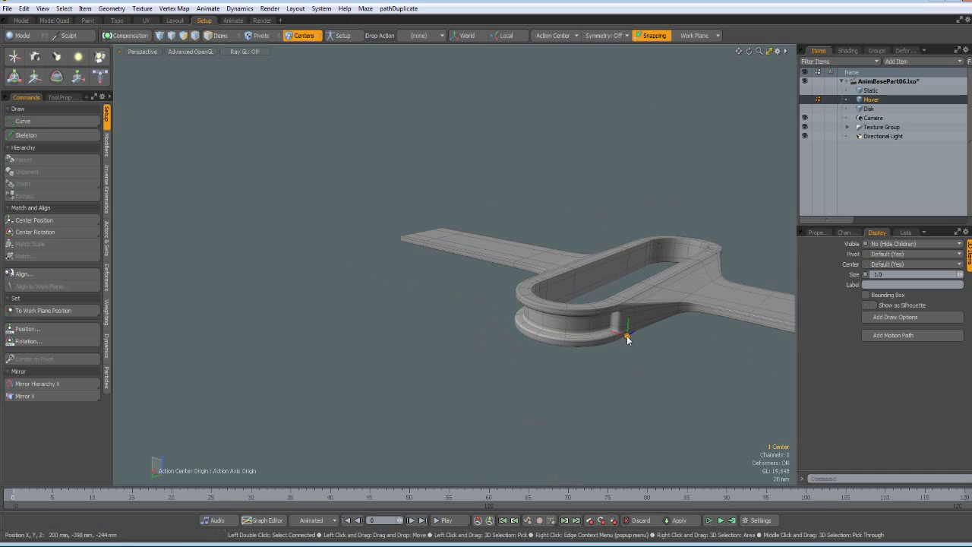
pyautogui.click(39, 311)
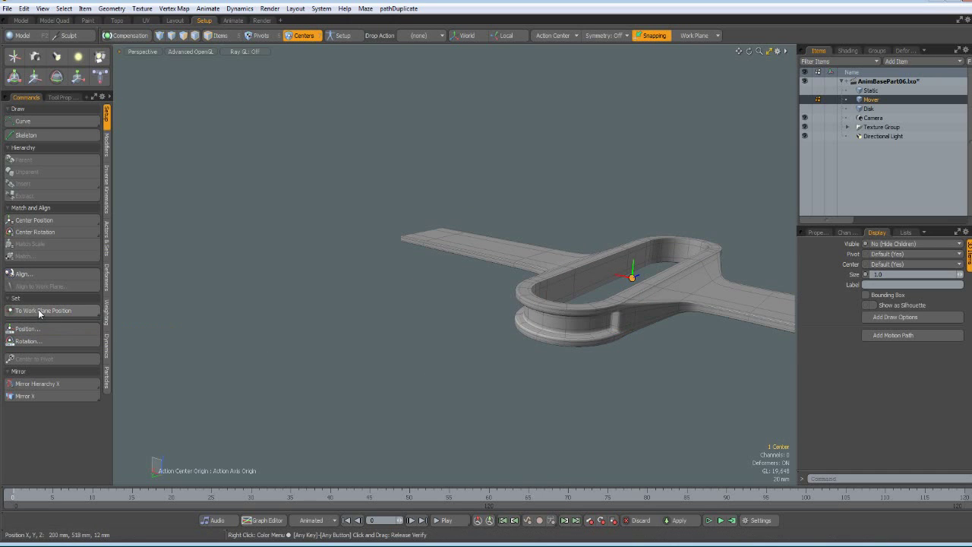
# Step: Select the Disk item's round base polygons, without the pin, and align the work plane to them
pyautogui.click(863, 109)
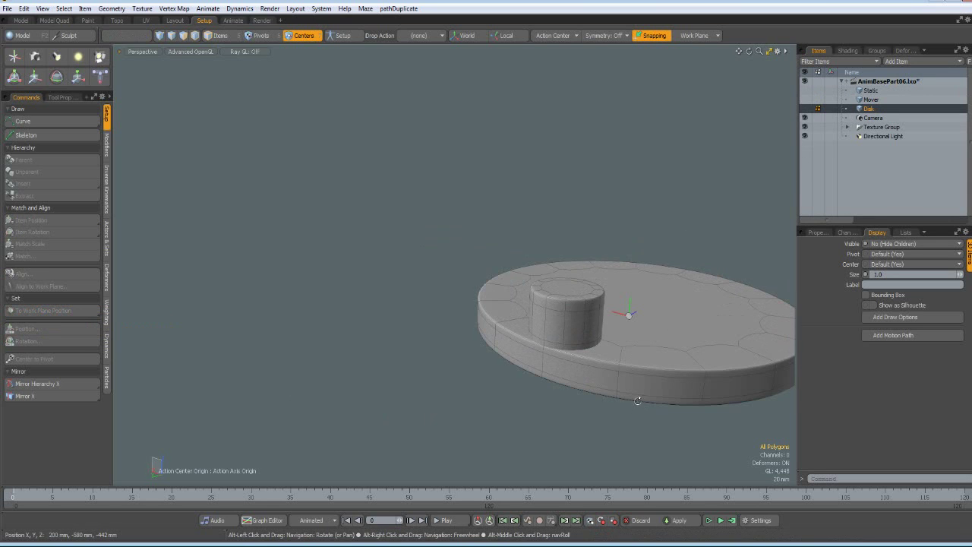
pyautogui.keyDown('alt'); pyautogui.moveTo(630, 316); pyautogui.dragTo(624, 397); pyautogui.keyUp('alt')
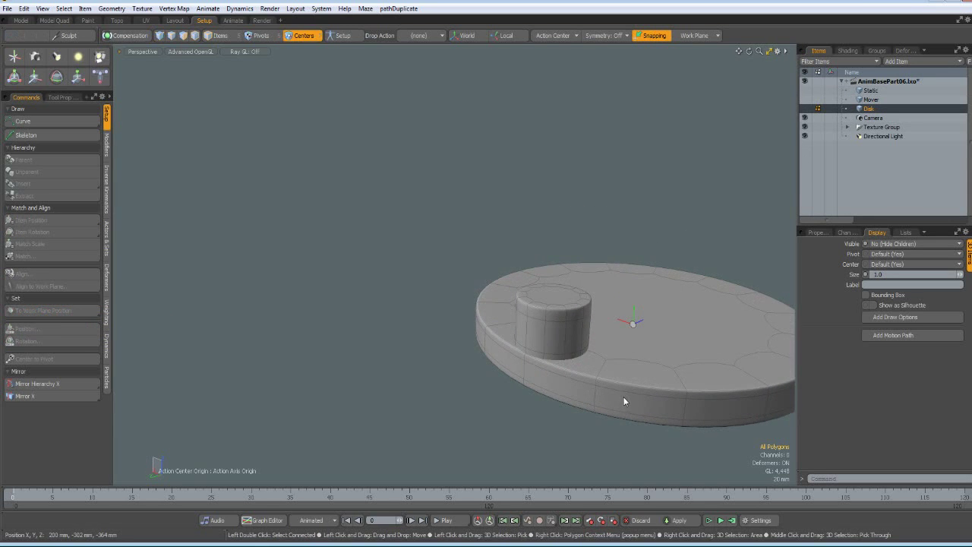
pyautogui.press('3')
pyautogui.doubleClick(669, 346)
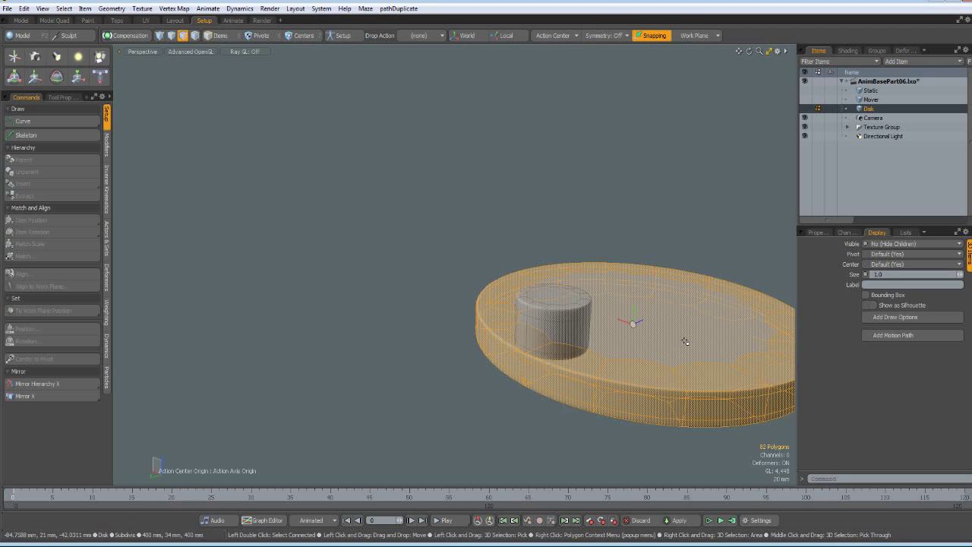
pyautogui.click(694, 35)
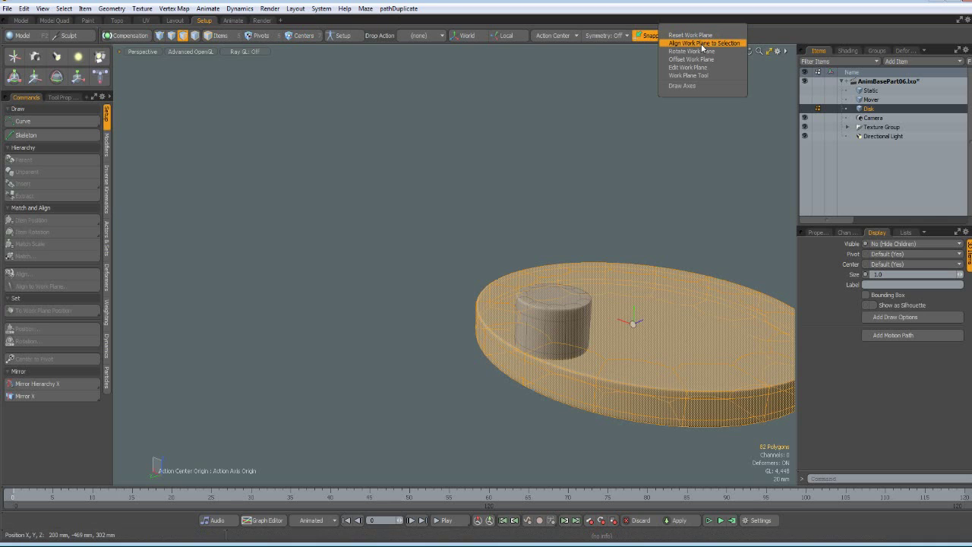
pyautogui.click(702, 43)
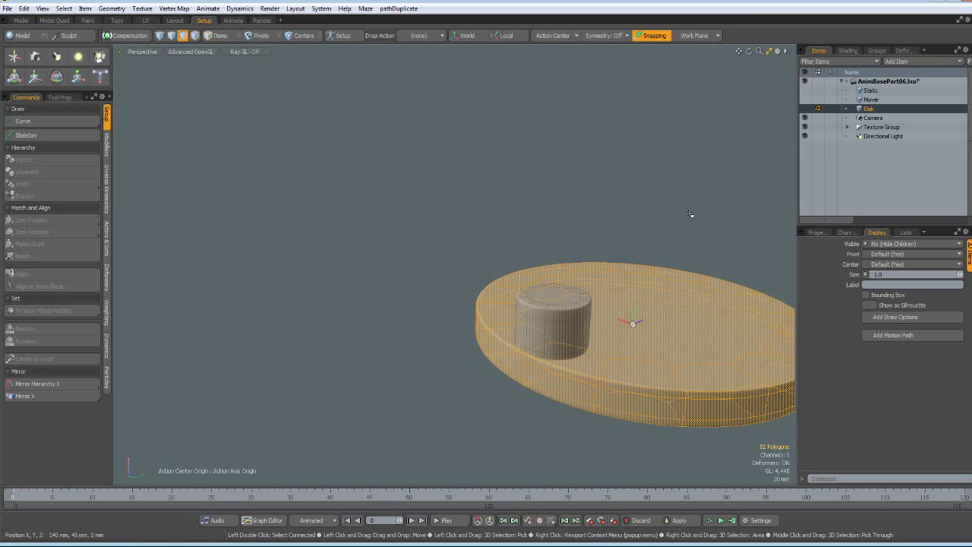
# Step: Set the Disk item's center to the work plane position
pyautogui.press('7')
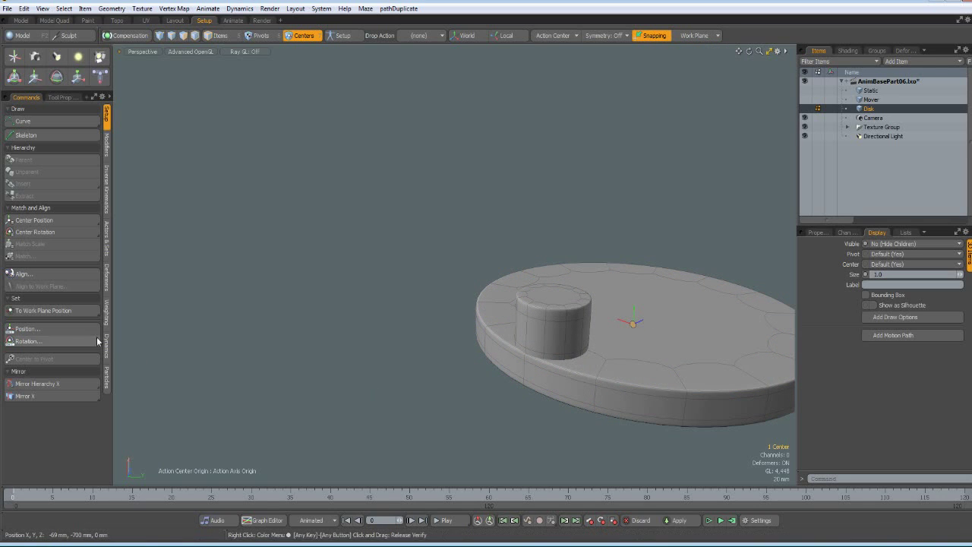
pyautogui.click(39, 312)
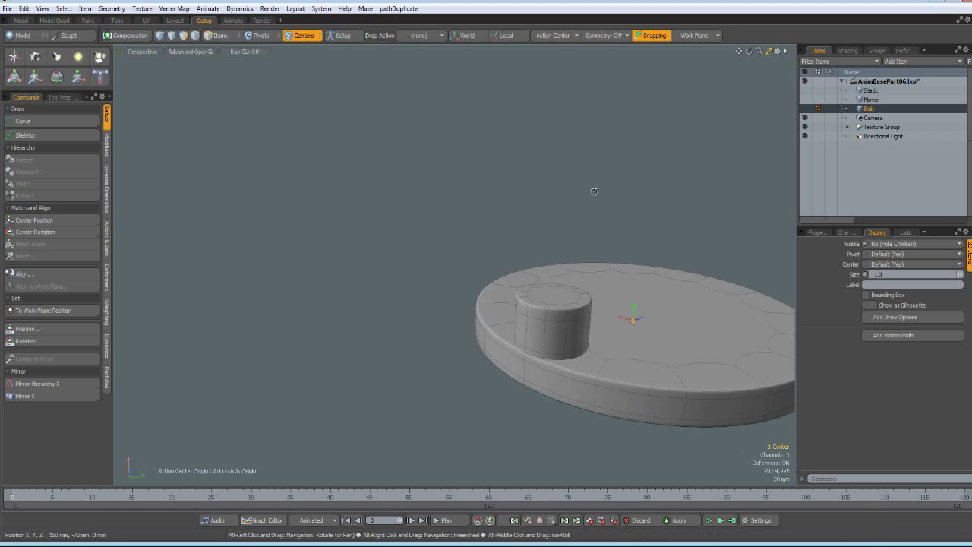
pyautogui.keyDown('alt'); pyautogui.moveTo(481, 142); pyautogui.dragTo(479, 215); pyautogui.keyUp('alt')
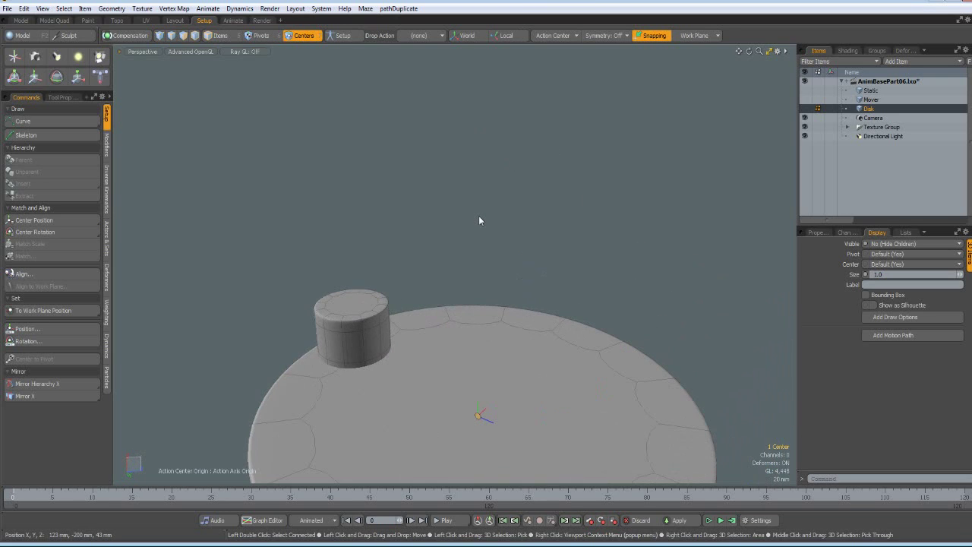
# Step: Reset the work plane in the top view so the Disk is seen face-on, and deselect its center
pyautogui.press('KP_7')
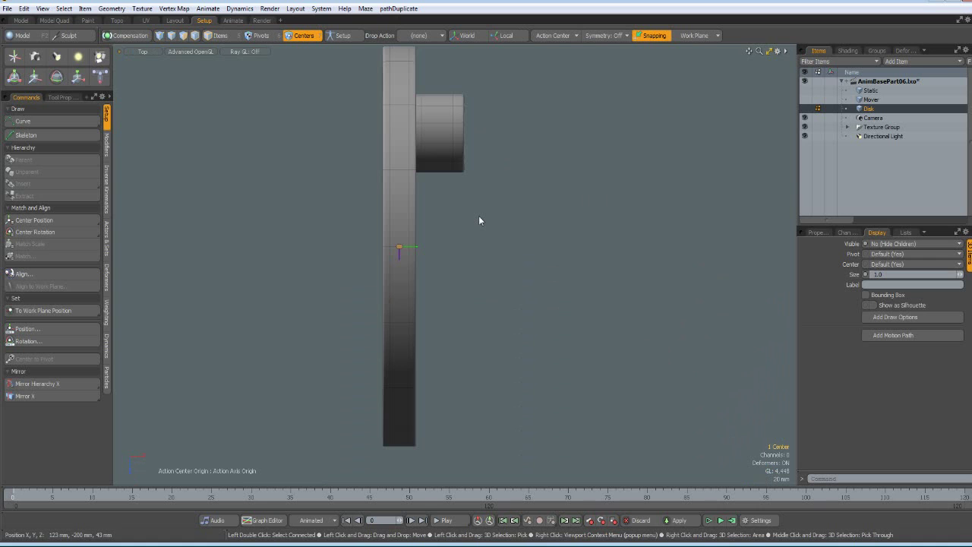
pyautogui.click(695, 34)
pyautogui.click(698, 38)
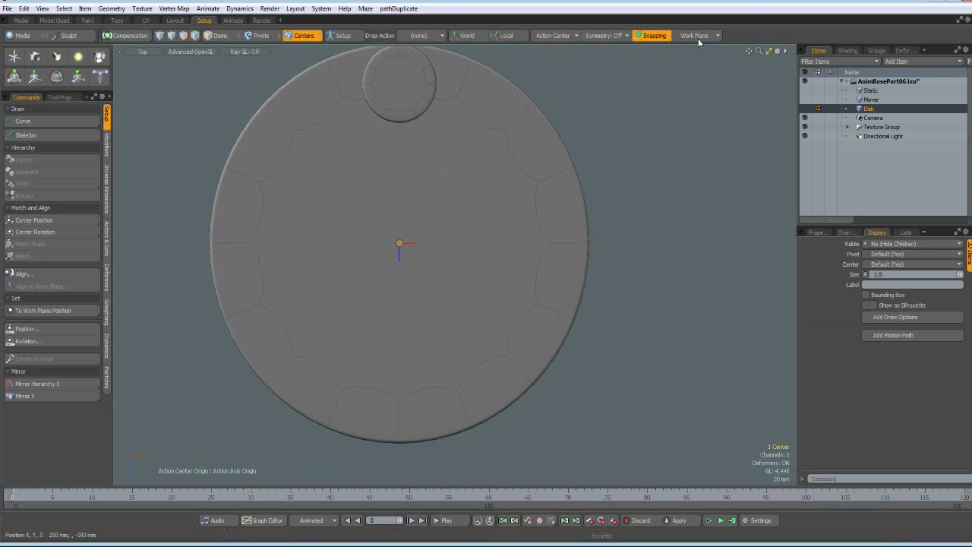
pyautogui.keyDown('alt'); pyautogui.moveTo(534, 210); pyautogui.dragTo(601, 233); pyautogui.keyUp('alt')
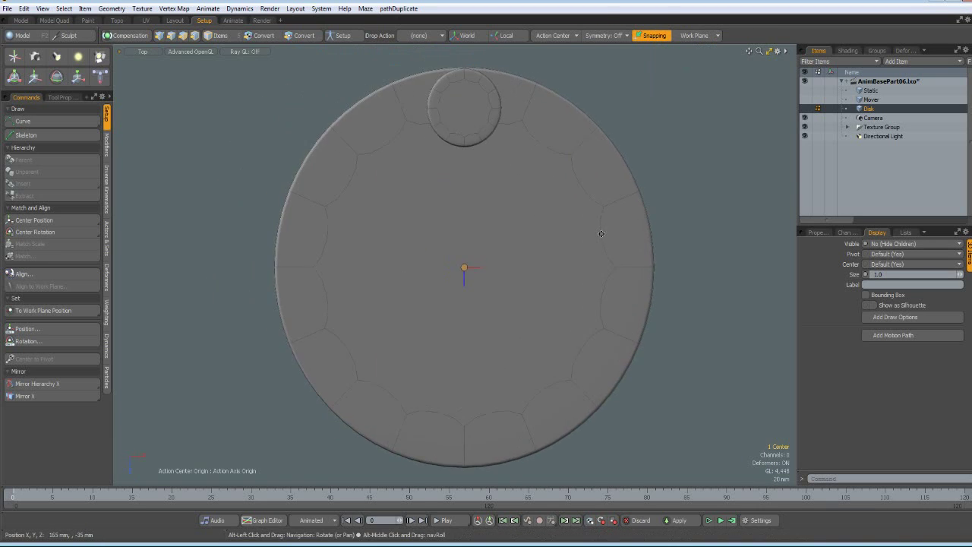
pyautogui.click(712, 256)
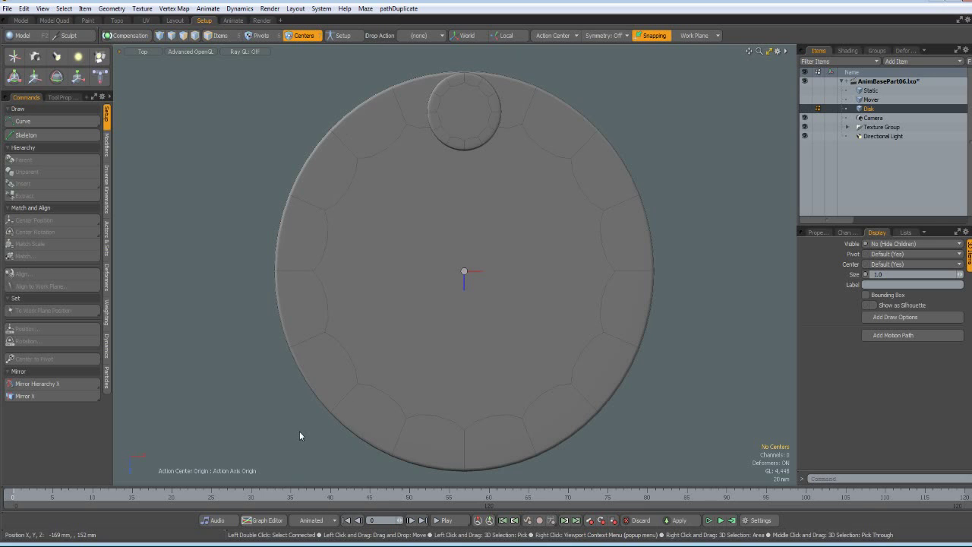
# Step: Add rotation channels to the Disk item and key its Y rotation at 0° on frame 0
pyautogui.click(817, 232)
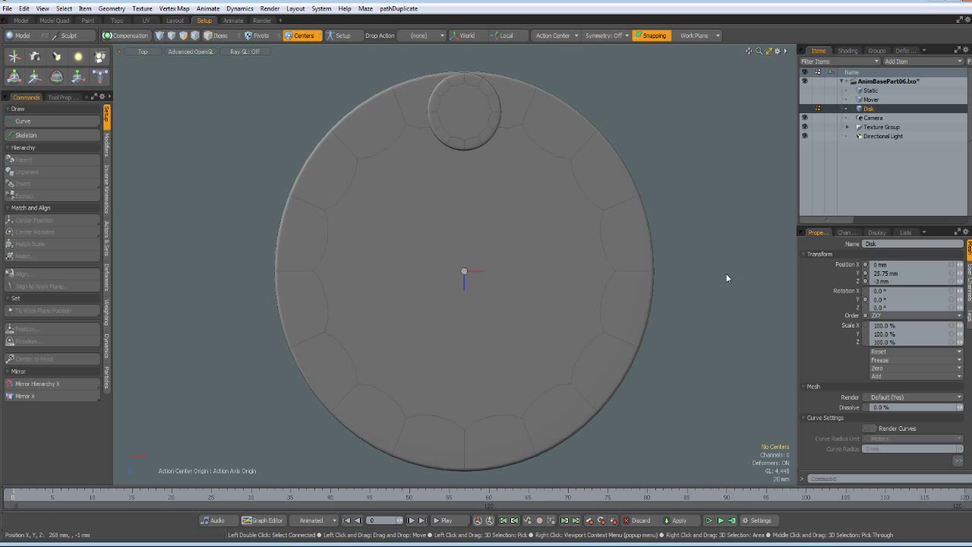
pyautogui.press('e')
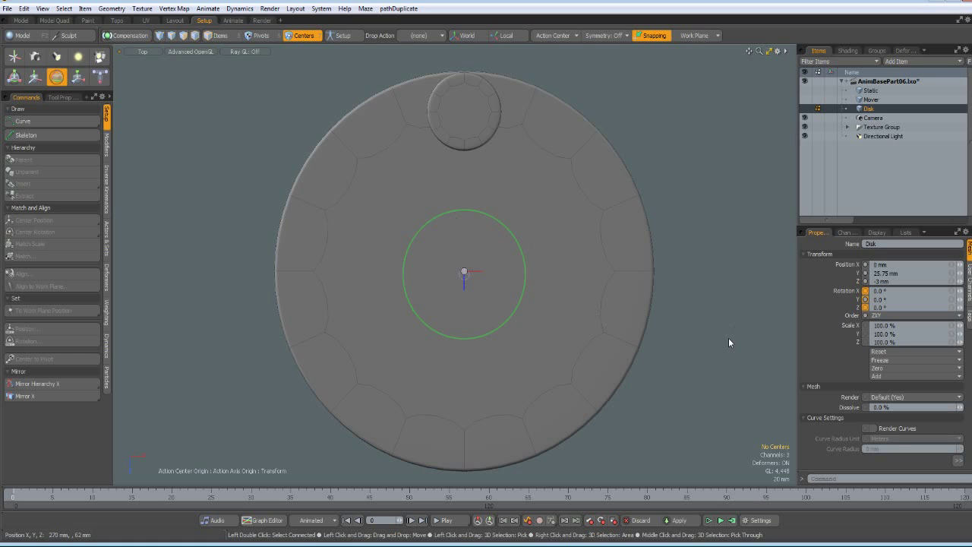
pyautogui.press('space')
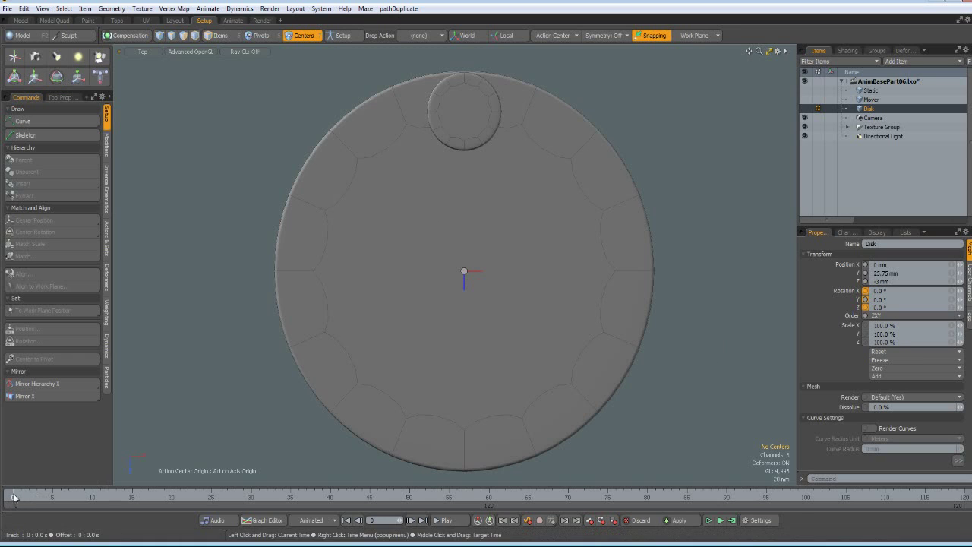
pyautogui.click(864, 300)
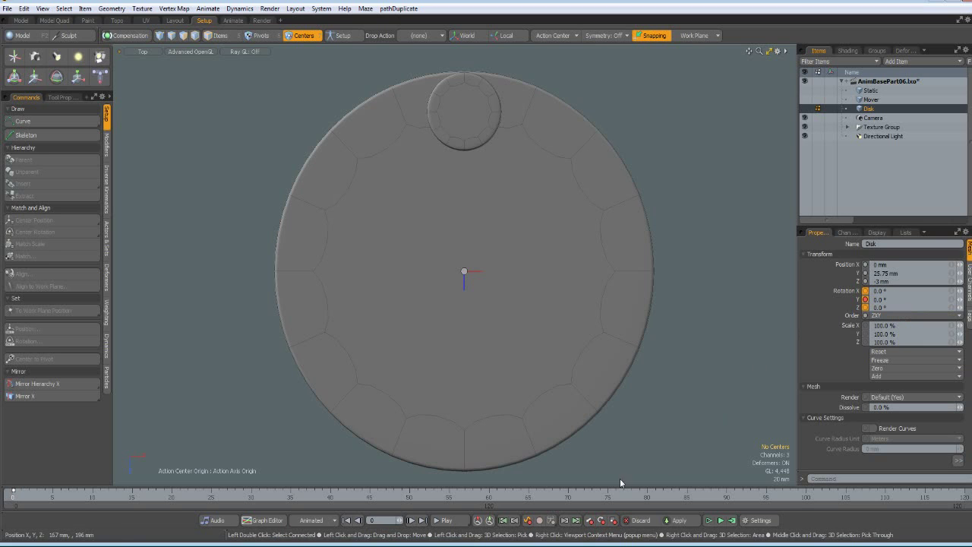
# Step: Key the Disk's Y rotation at 360° on frame 40 and return to frame 0
pyautogui.click(329, 495)
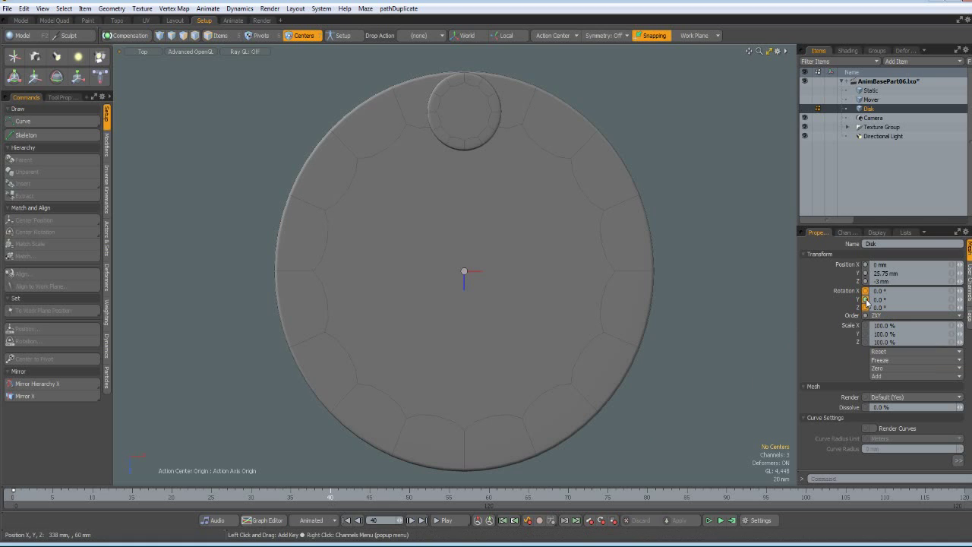
pyautogui.moveTo(866, 302)
pyautogui.click(878, 299)
pyautogui.write('360')
pyautogui.press('Return')
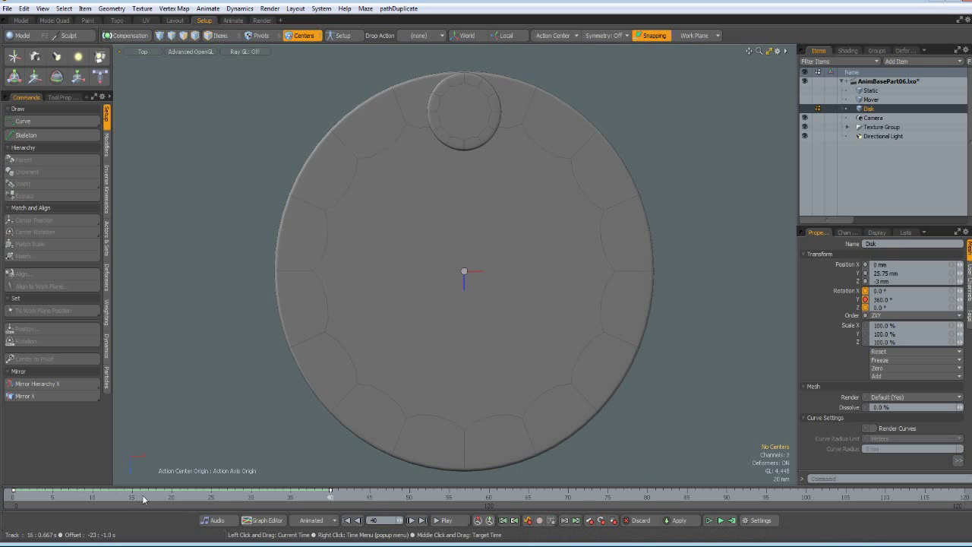
pyautogui.moveTo(142, 498); pyautogui.dragTo(13, 498)
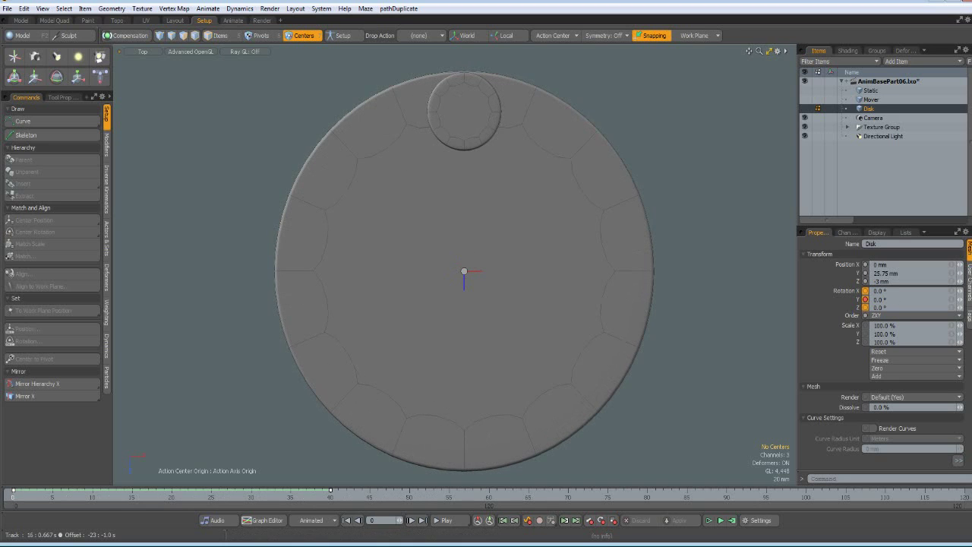
# Step: Set both the pre and post behavior of the Disk's Rotation Y curve to Linear in the Graph Editor
pyautogui.click(264, 521)
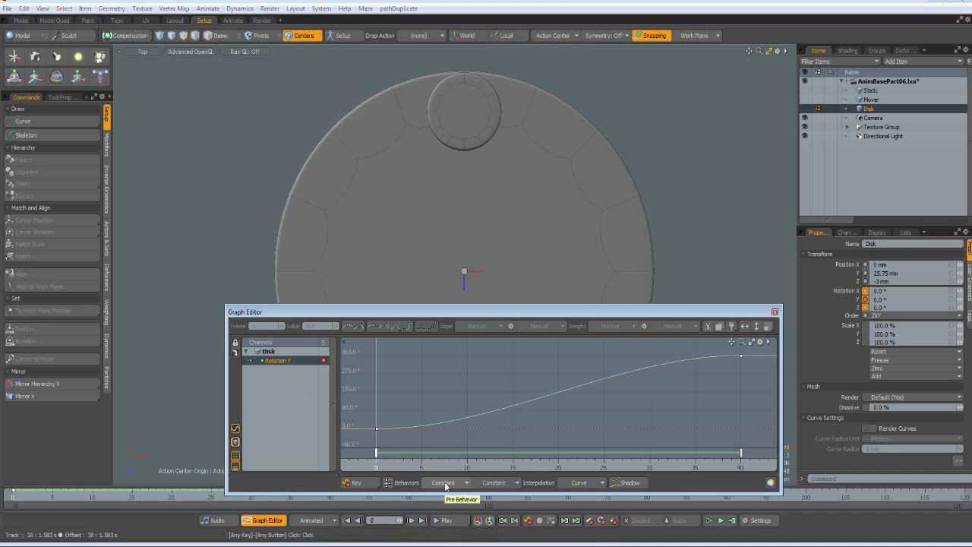
pyautogui.click(444, 482)
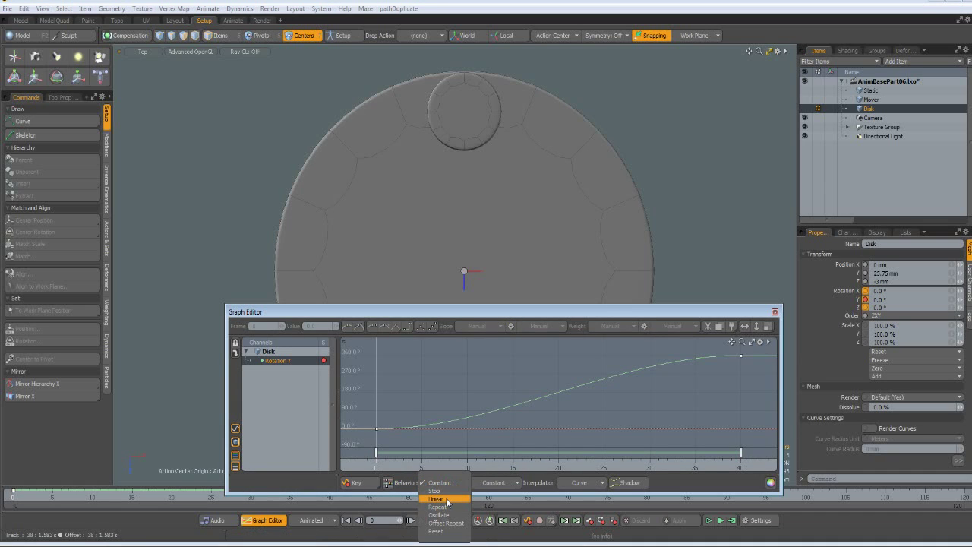
pyautogui.click(447, 499)
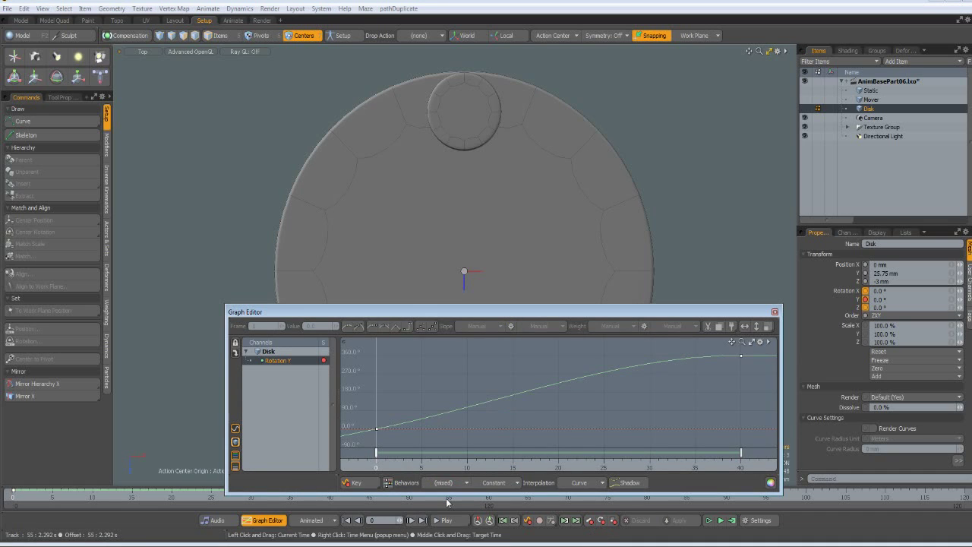
pyautogui.click(498, 484)
pyautogui.click(488, 499)
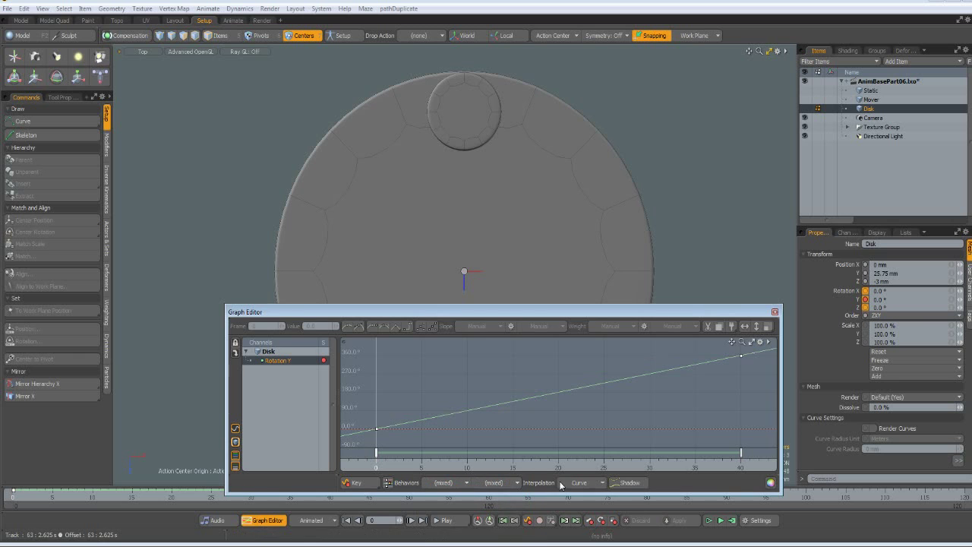
pyautogui.click(774, 312)
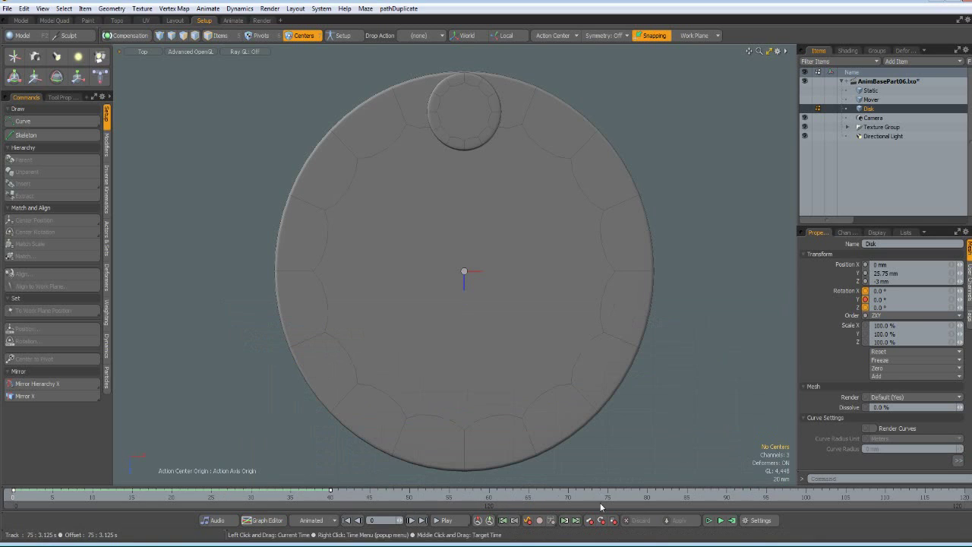
# Step: Play back the Disk's rotation, stop it and return to the first frame
pyautogui.click(446, 521)
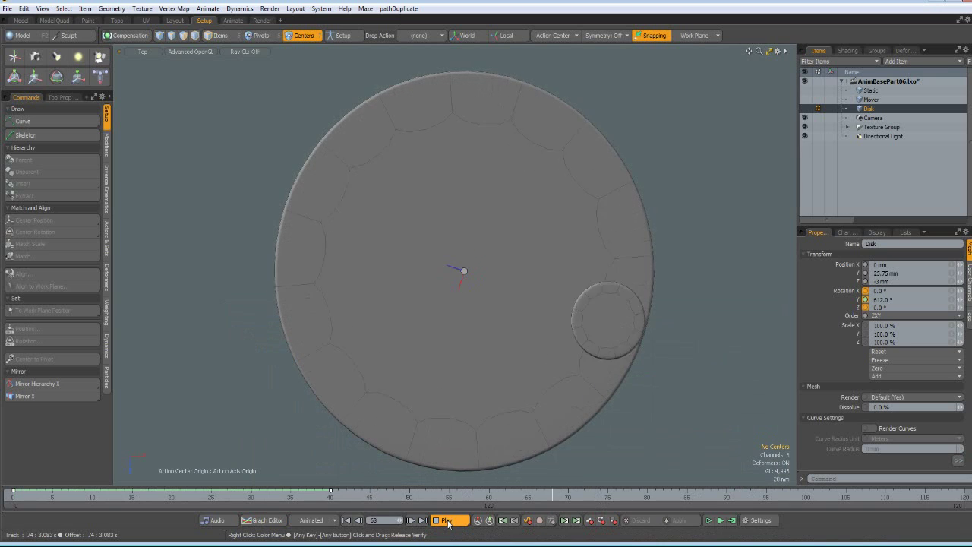
pyautogui.click(446, 520)
pyautogui.click(347, 520)
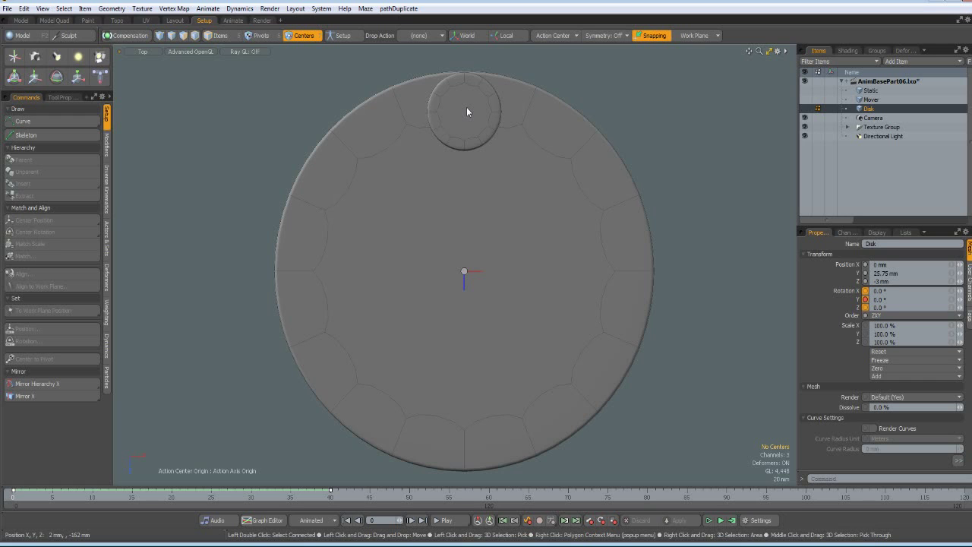
# Step: Add a locator item to the scene and make the Disk item visible again
pyautogui.scroll(-2, 467, 112)
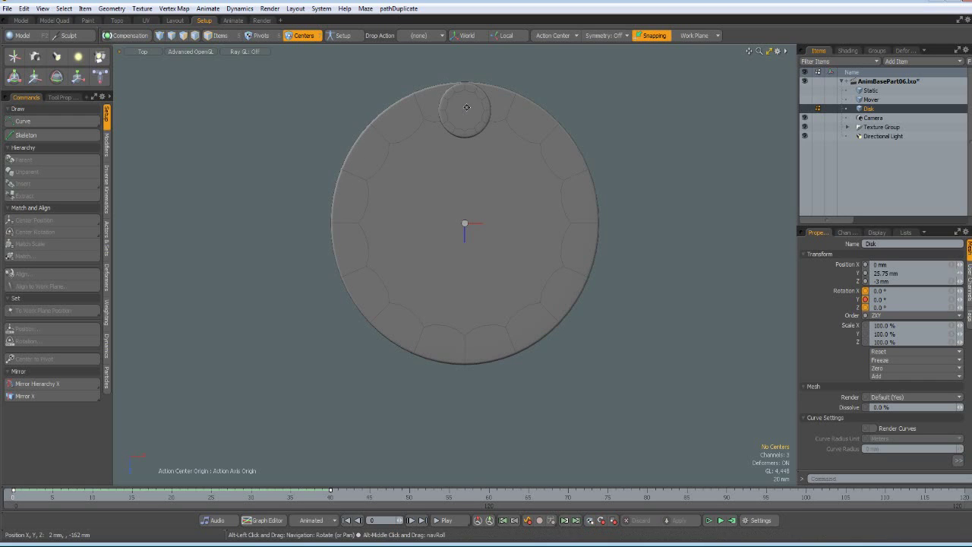
pyautogui.keyDown('alt'); pyautogui.moveTo(466, 112); pyautogui.dragTo(479, 149); pyautogui.keyUp('alt')
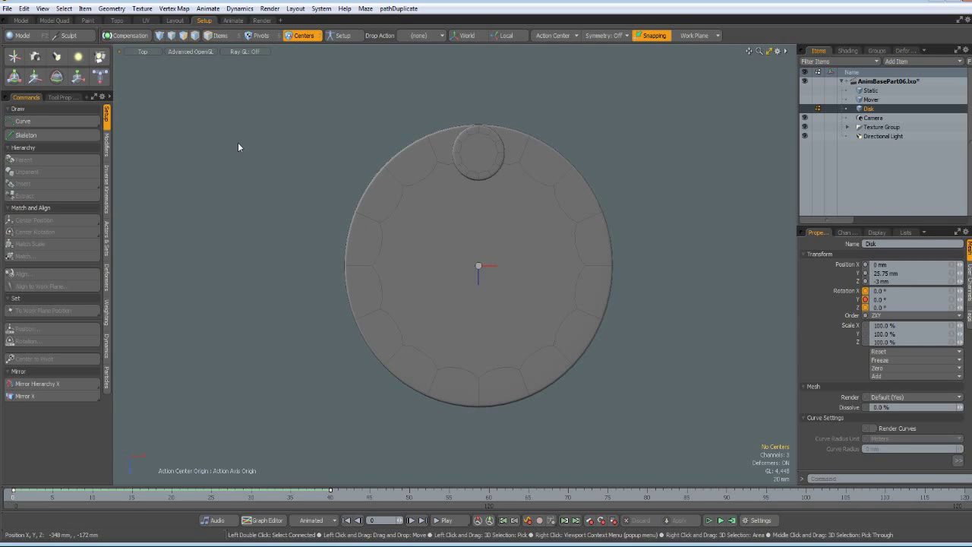
pyautogui.hotkey('ctrl', 'shift', 'l')
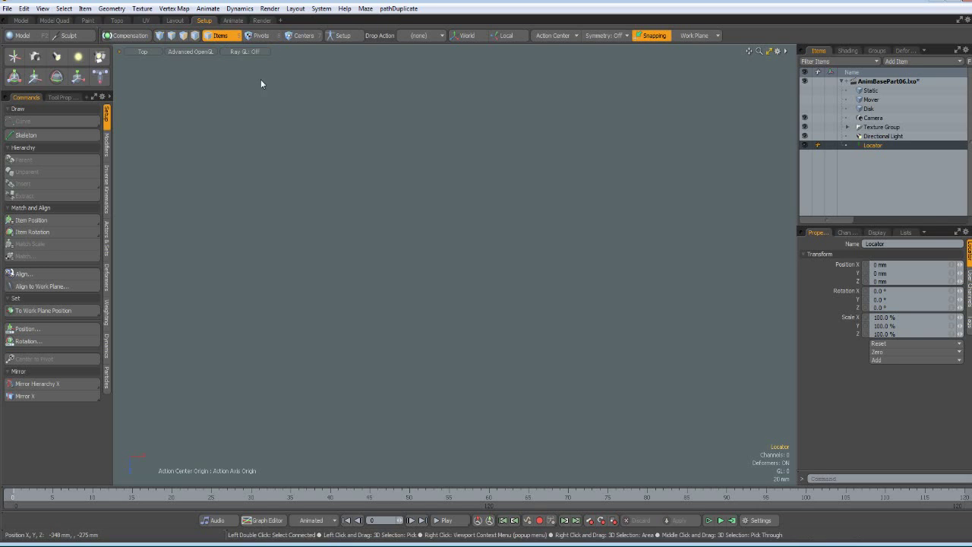
pyautogui.click(806, 111)
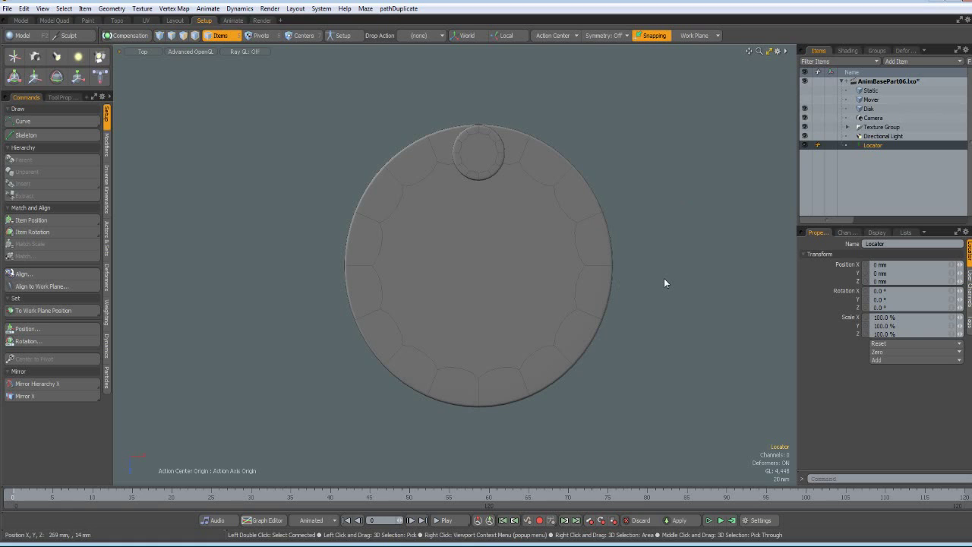
# Step: Turn on the display of locators in the viewport and select the new locator
pyautogui.scroll(-6, 665, 283)
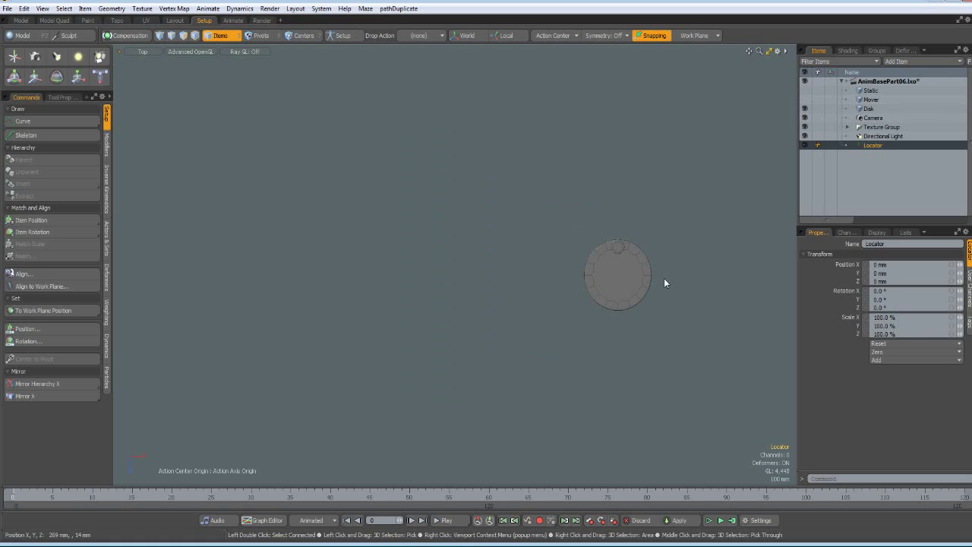
pyautogui.scroll(2, 665, 282)
pyautogui.scroll(4, 664, 282)
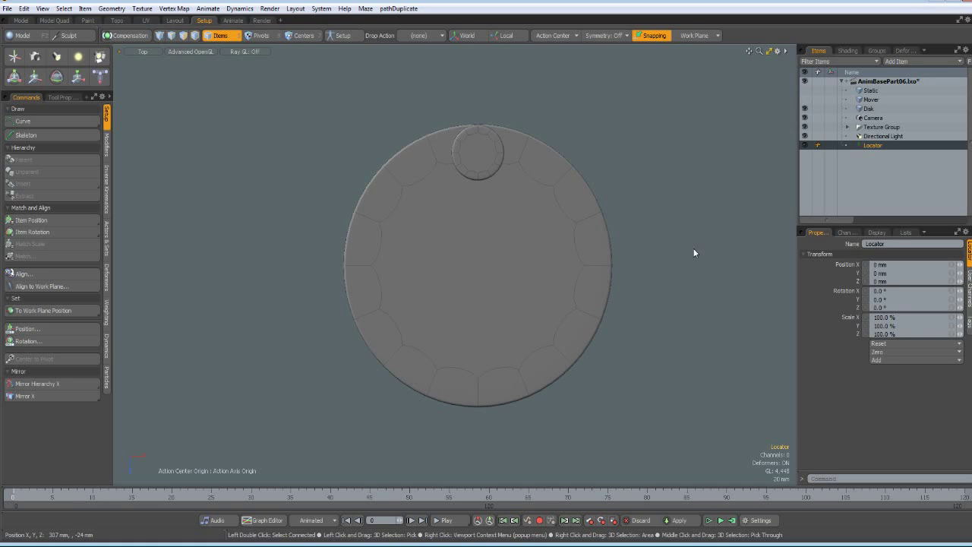
pyautogui.click(695, 262)
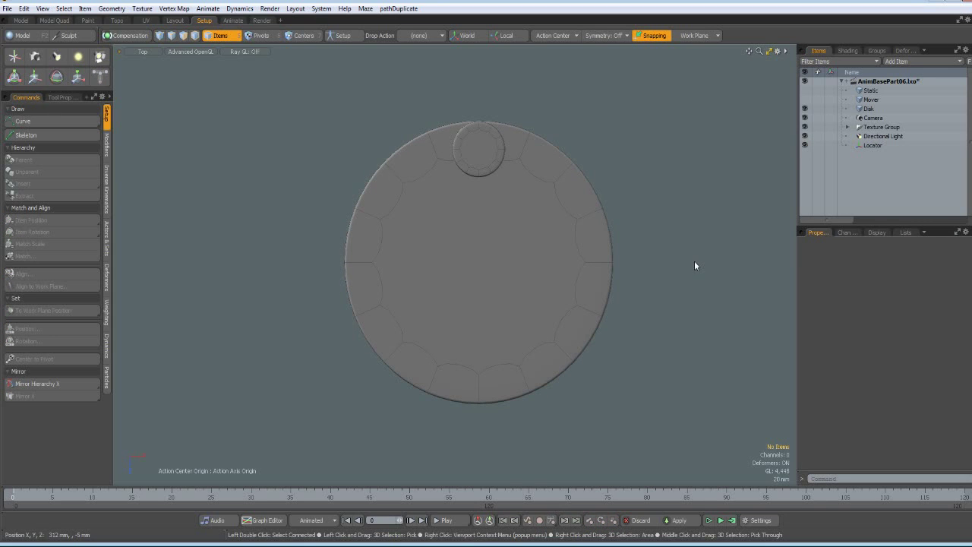
pyautogui.press('o')
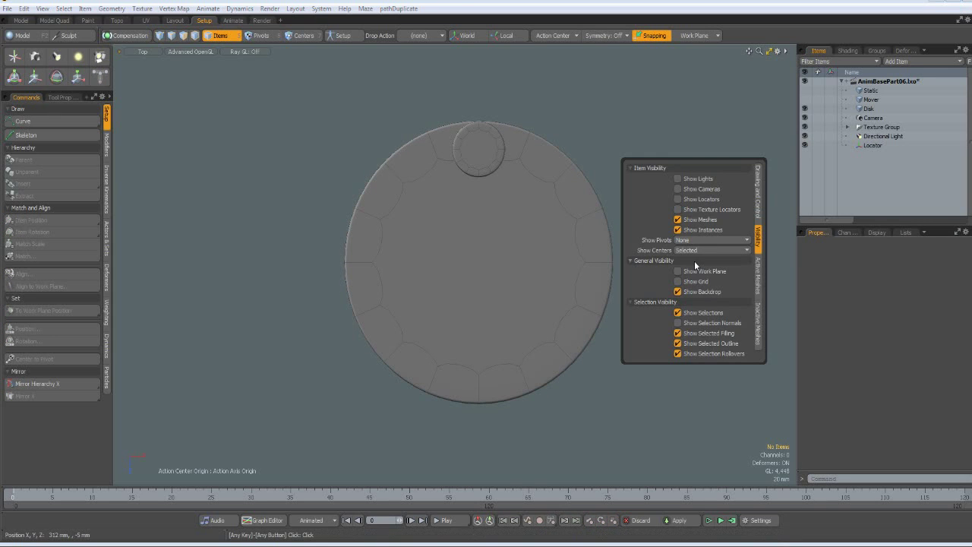
pyautogui.click(677, 199)
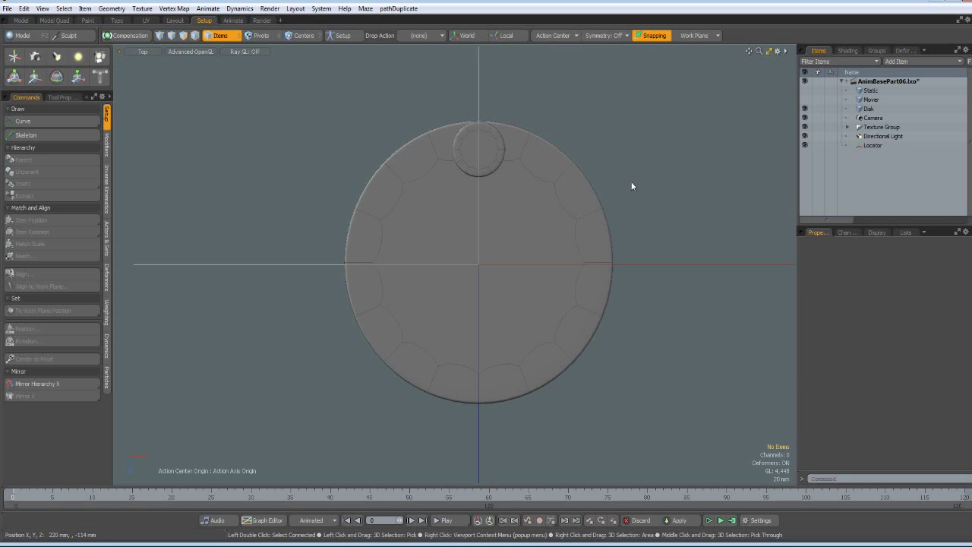
pyautogui.click(713, 268)
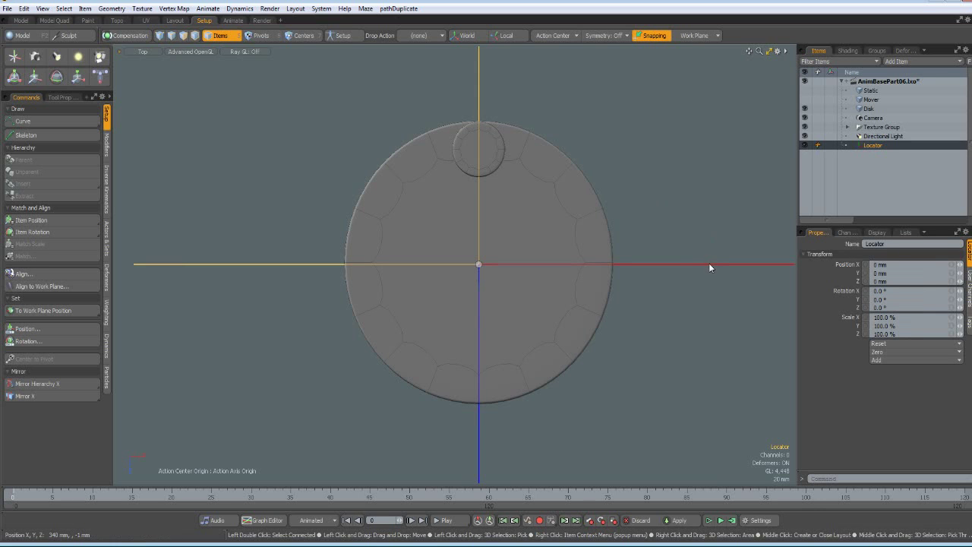
# Step: Move the locator along Z to about -157.8 mm so that it sits at the center of the Disk's pin
pyautogui.press('w')
pyautogui.moveTo(478, 321); pyautogui.dragTo(479, 223)
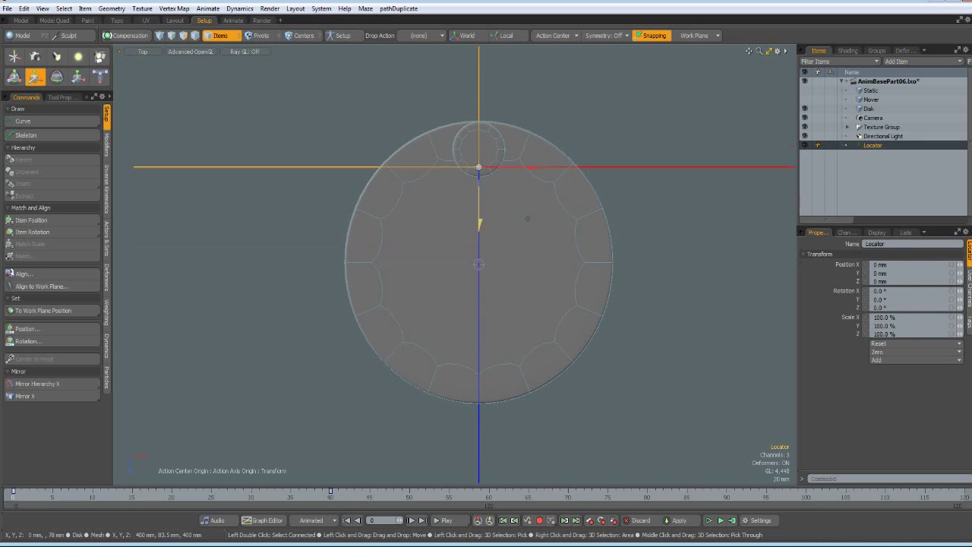
pyautogui.moveTo(482, 166); pyautogui.dragTo(486, 142)
pyautogui.scroll(5, 486, 148)
pyautogui.scroll(3, 486, 148)
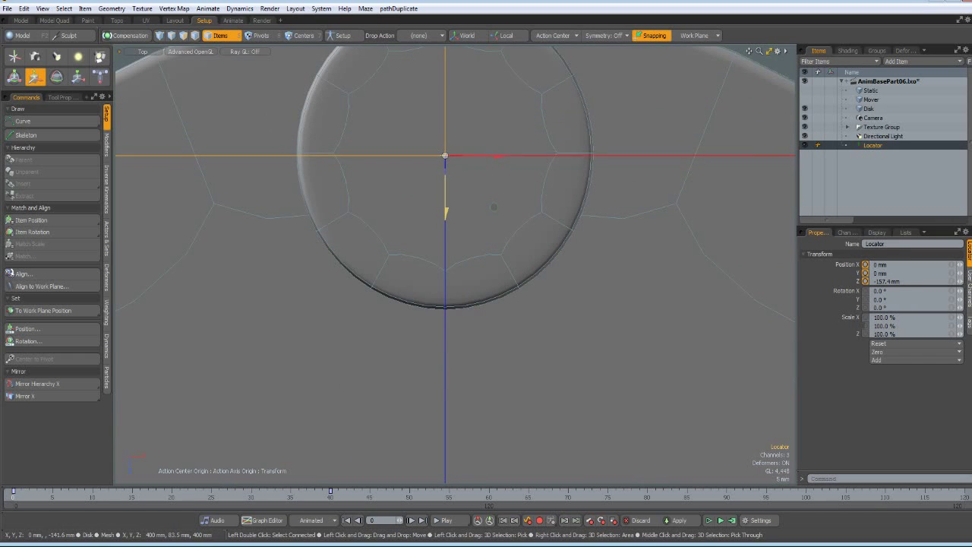
pyautogui.moveTo(446, 215); pyautogui.dragTo(446, 213)
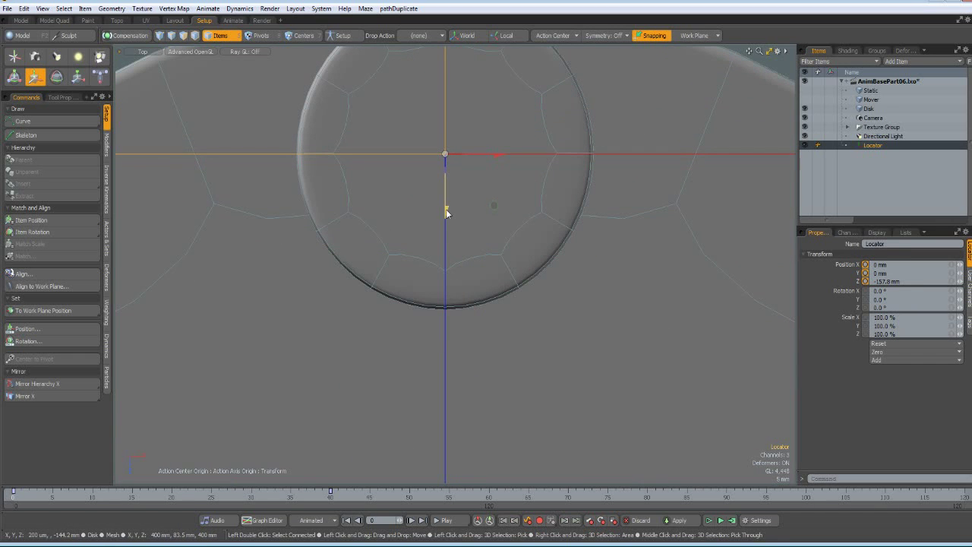
pyautogui.scroll(-5, 447, 214)
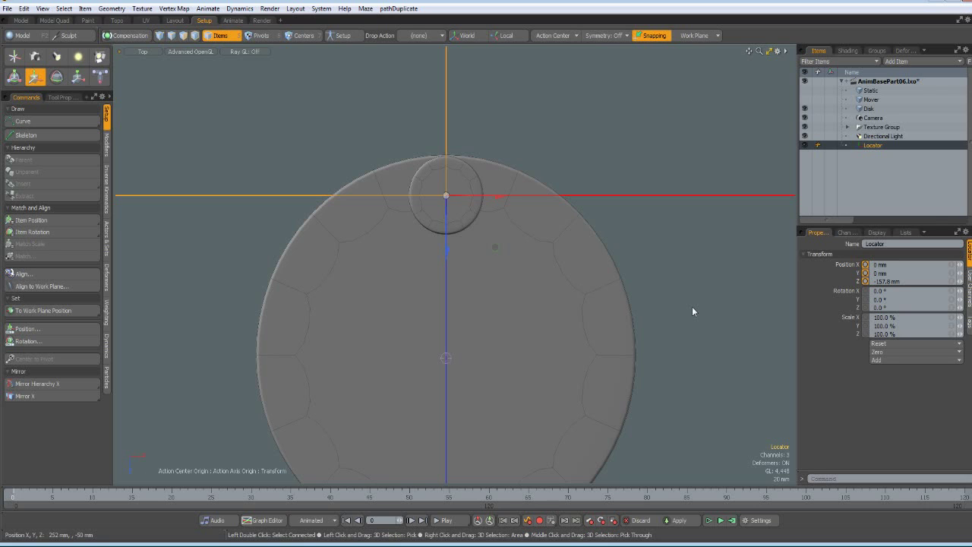
# Step: Set the locator's display size to 0.2
pyautogui.scroll(-2, 692, 310)
pyautogui.scroll(-2, 691, 306)
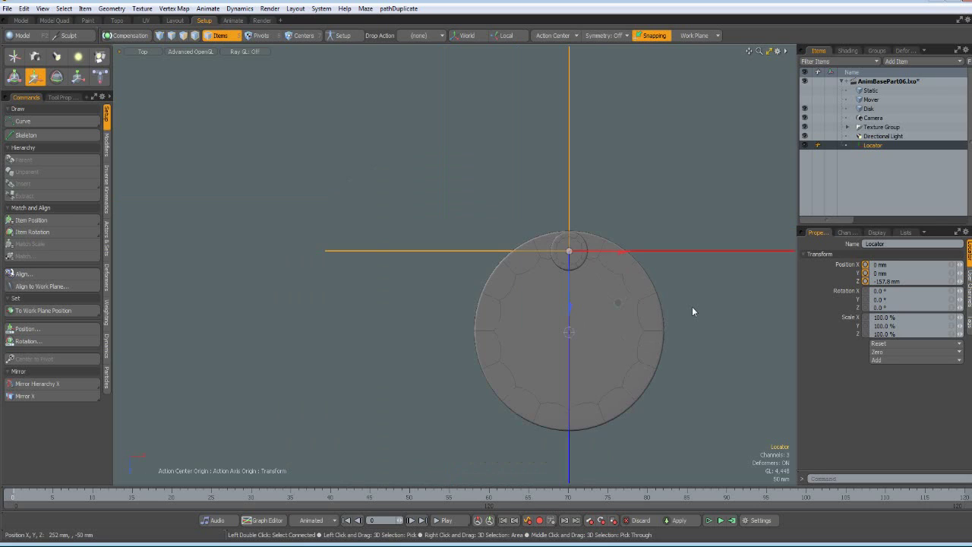
pyautogui.click(879, 234)
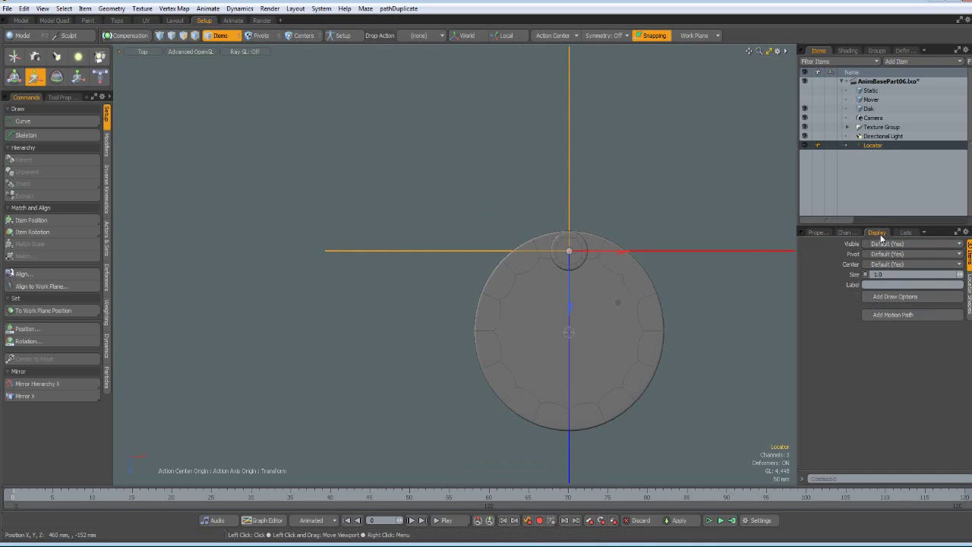
pyautogui.doubleClick(887, 274)
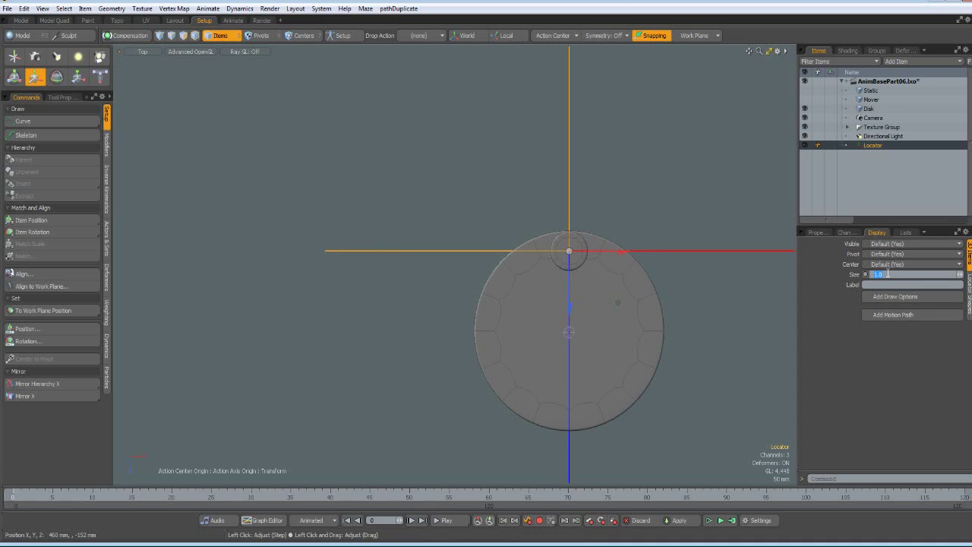
pyautogui.write('.2')
pyautogui.press('Return')
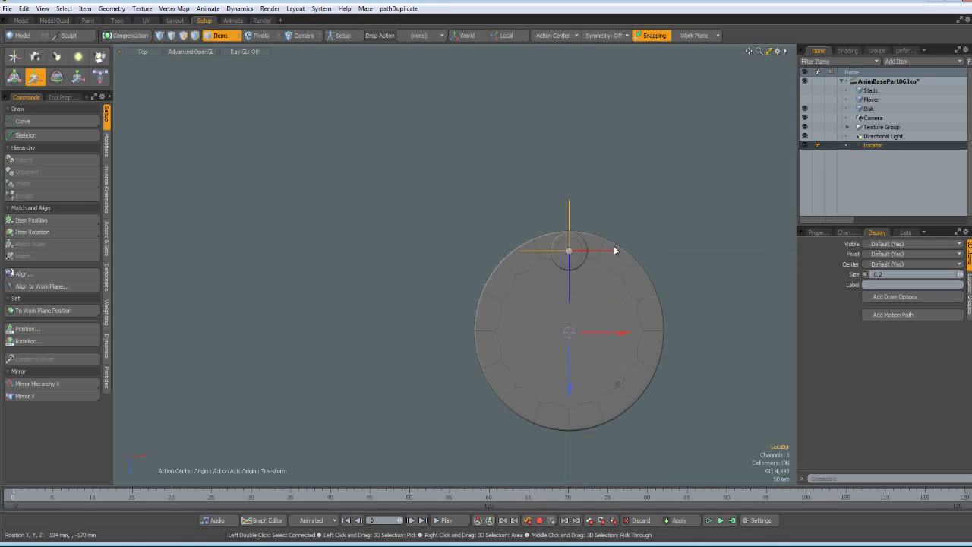
# Step: Make the Mover visible and, in the front view, raise the locator along Y to the middle of the Mover's thickness, then deselect it
pyautogui.scroll(2, 577, 258)
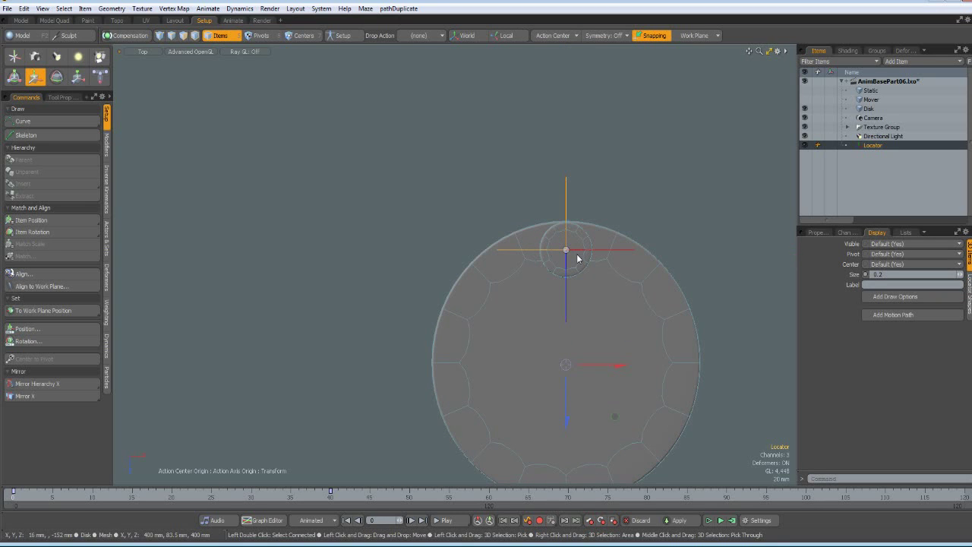
pyautogui.press('KP_1')
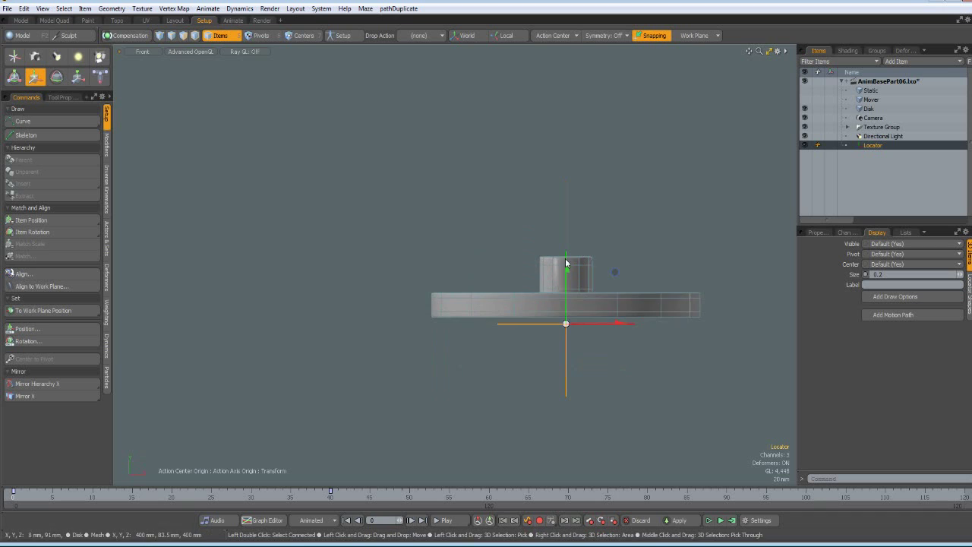
pyautogui.scroll(2, 558, 264)
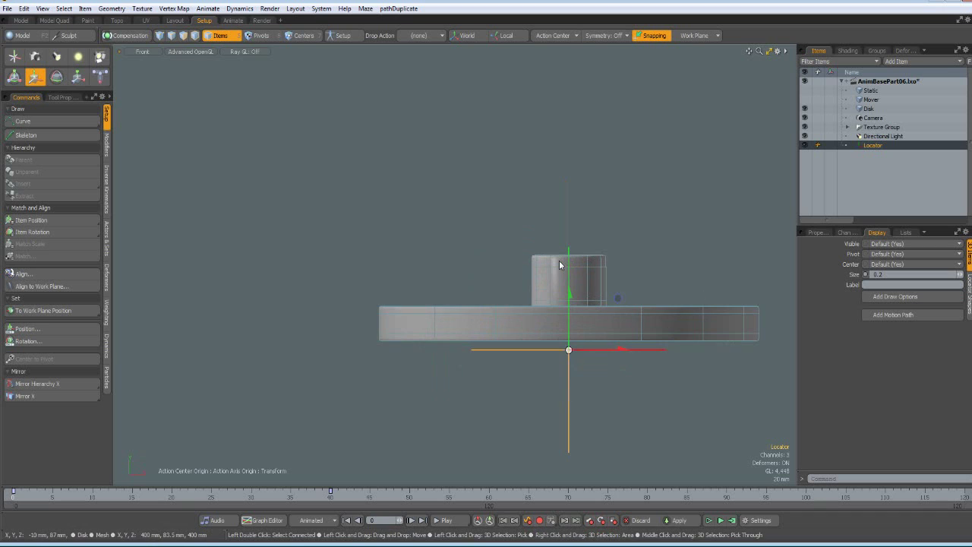
pyautogui.click(804, 99)
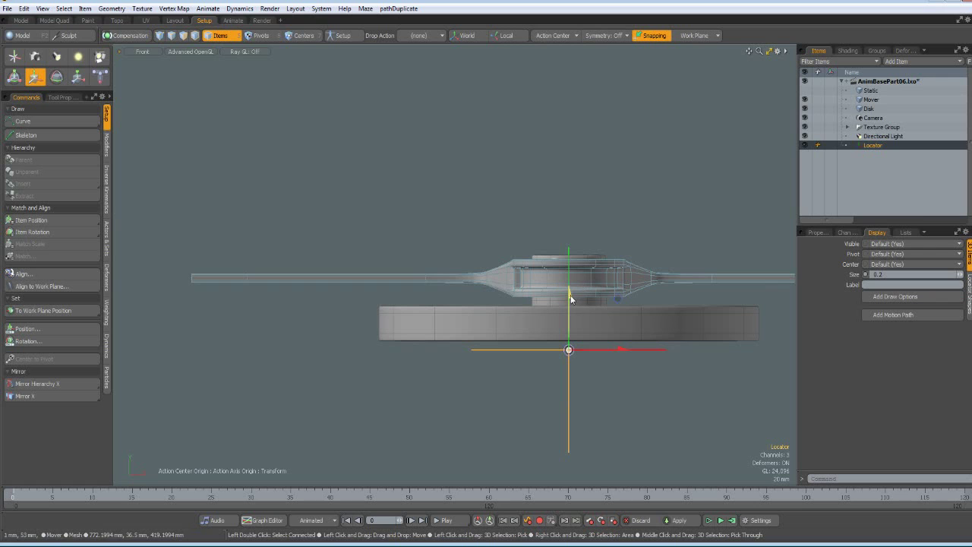
pyautogui.moveTo(570, 299); pyautogui.dragTo(569, 226)
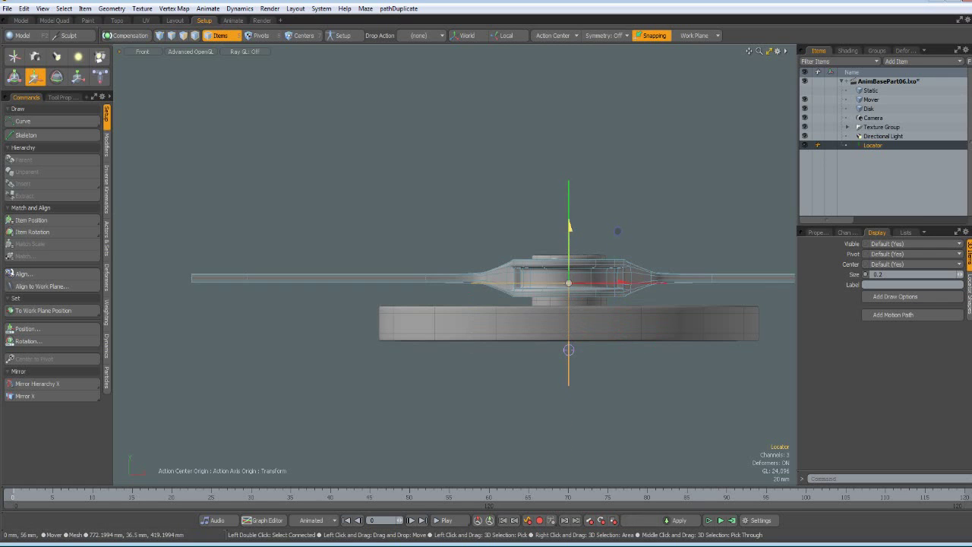
pyautogui.scroll(5, 569, 220)
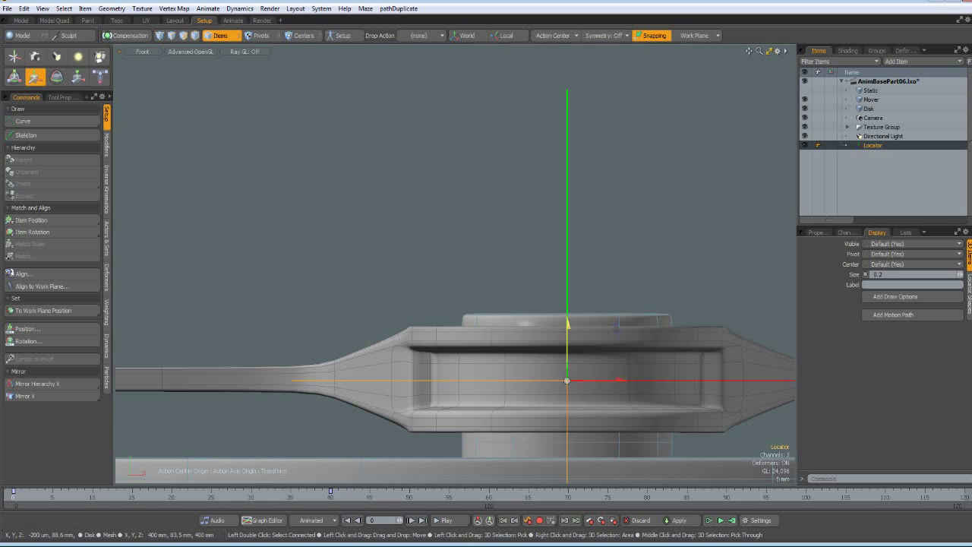
pyautogui.moveTo(568, 325); pyautogui.dragTo(568, 324)
pyautogui.click(673, 241)
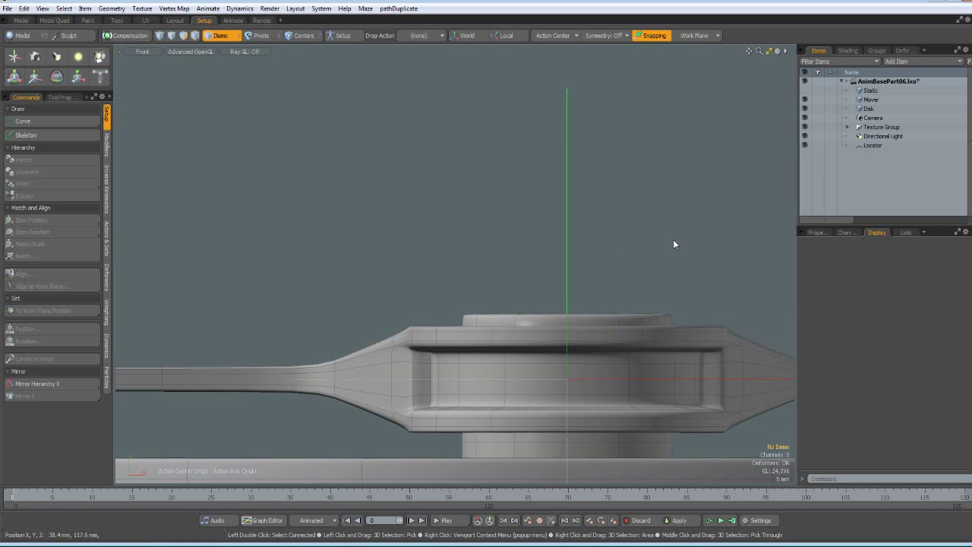
# Step: Switch to the perspective view and hide the Mover so that only the Disk and locator remain in sight
pyautogui.scroll(-3, 673, 239)
pyautogui.scroll(1, 666, 242)
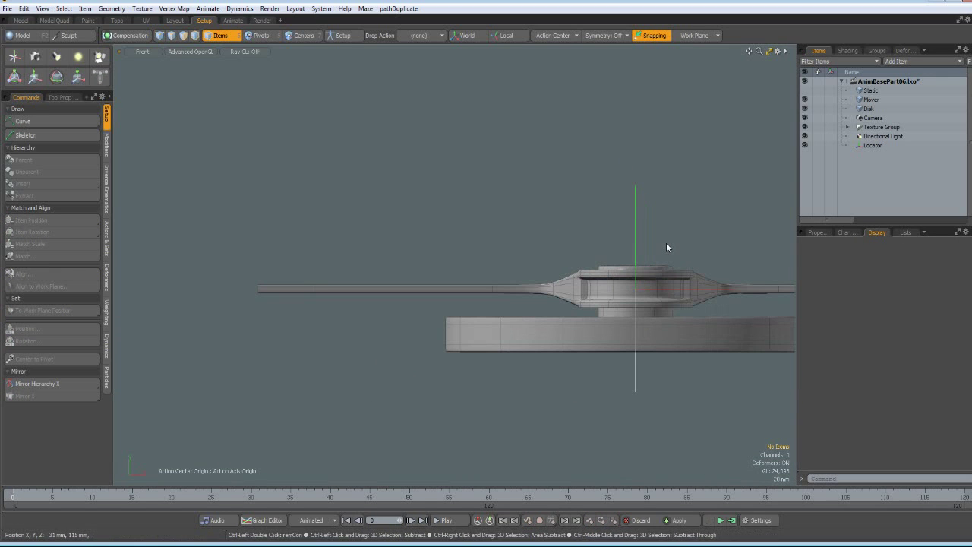
pyautogui.hotkey('ctrl', 'space')
pyautogui.click(694, 220)
pyautogui.keyDown('alt'); pyautogui.moveTo(661, 217); pyautogui.dragTo(653, 121); pyautogui.keyUp('alt')
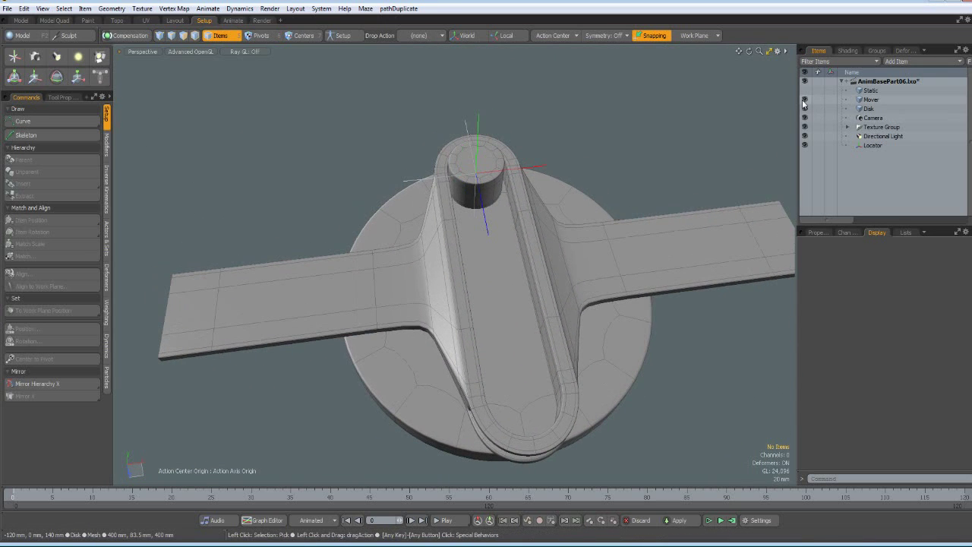
pyautogui.click(804, 100)
pyautogui.click(804, 91)
pyautogui.keyDown('alt'); pyautogui.moveTo(531, 251); pyautogui.dragTo(516, 298); pyautogui.keyUp('alt')
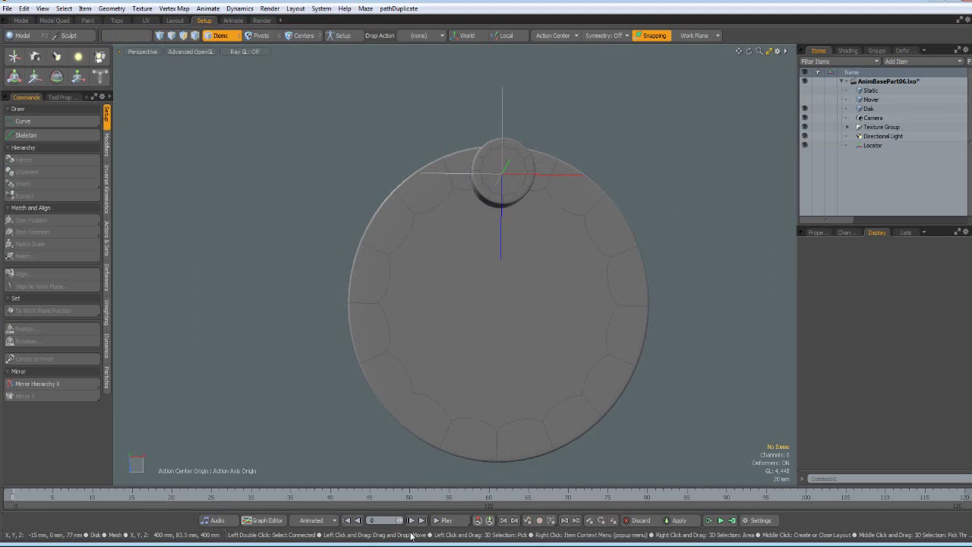
# Step: Play back the animation to compare the unparented locator with the Disk's moving pin, stop it and return to the first frame
pyautogui.click(446, 521)
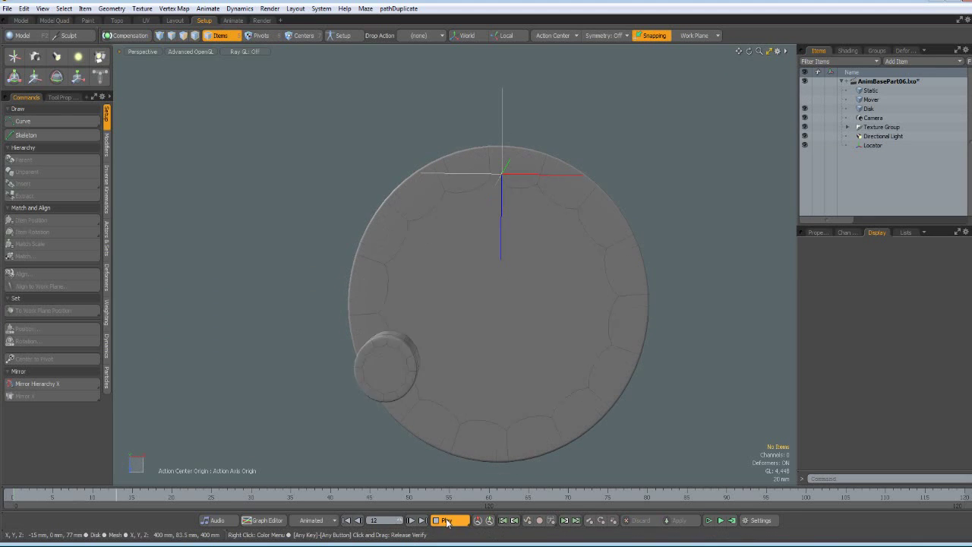
pyautogui.click(446, 521)
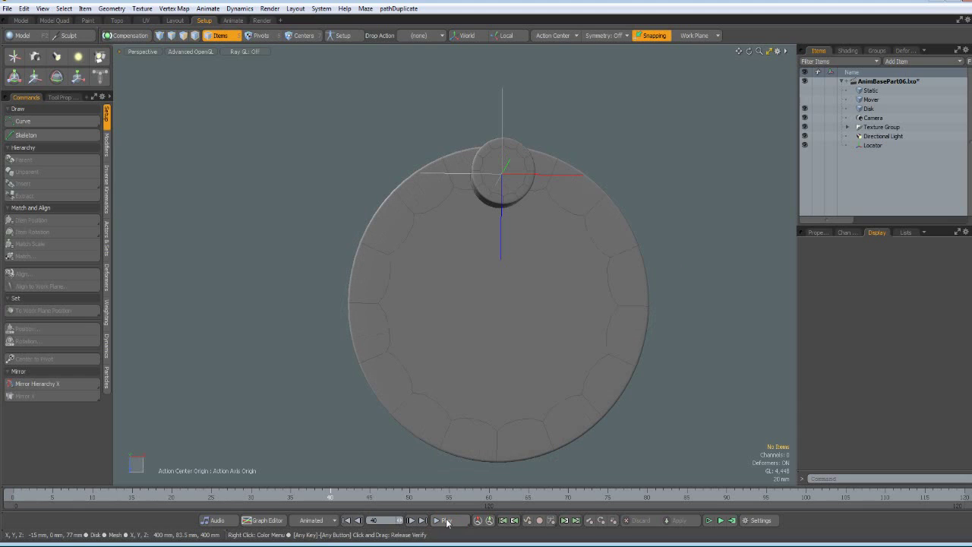
pyautogui.click(347, 520)
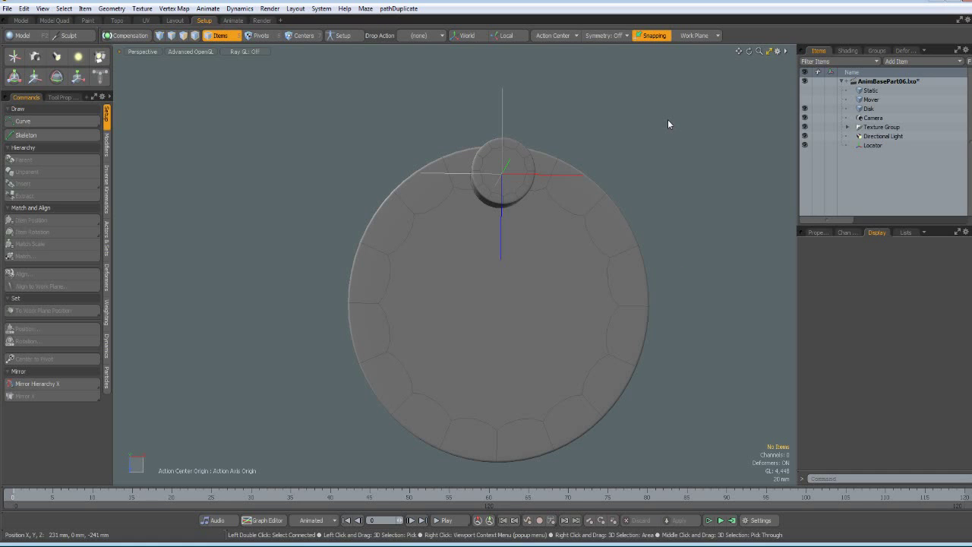
# Step: Rename the locator DriverLoc and parent it to the Disk item, expanding the Disk's hierarchy
pyautogui.click(874, 146)
pyautogui.doubleClick(873, 146)
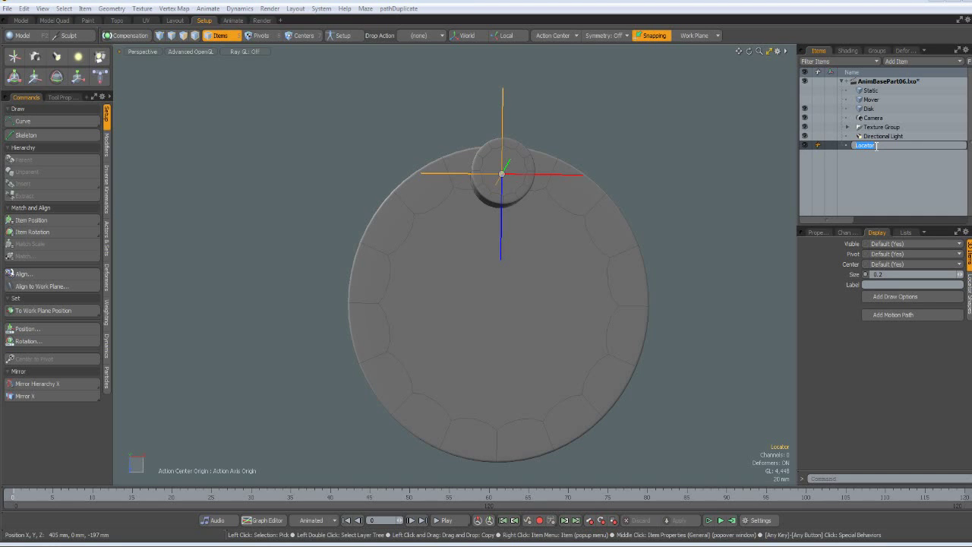
pyautogui.write('DriverLoc')
pyautogui.press('Return')
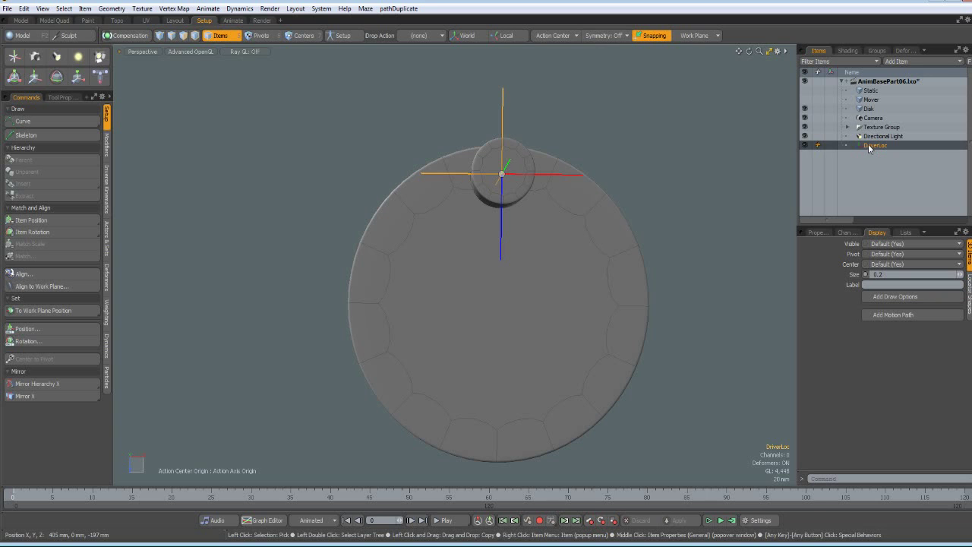
pyautogui.moveTo(871, 148); pyautogui.dragTo(873, 107)
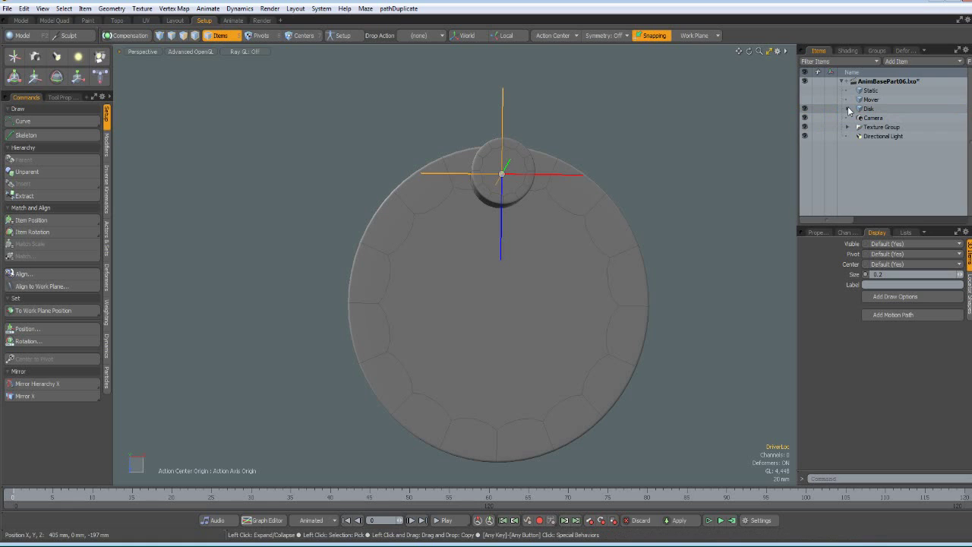
pyautogui.click(847, 108)
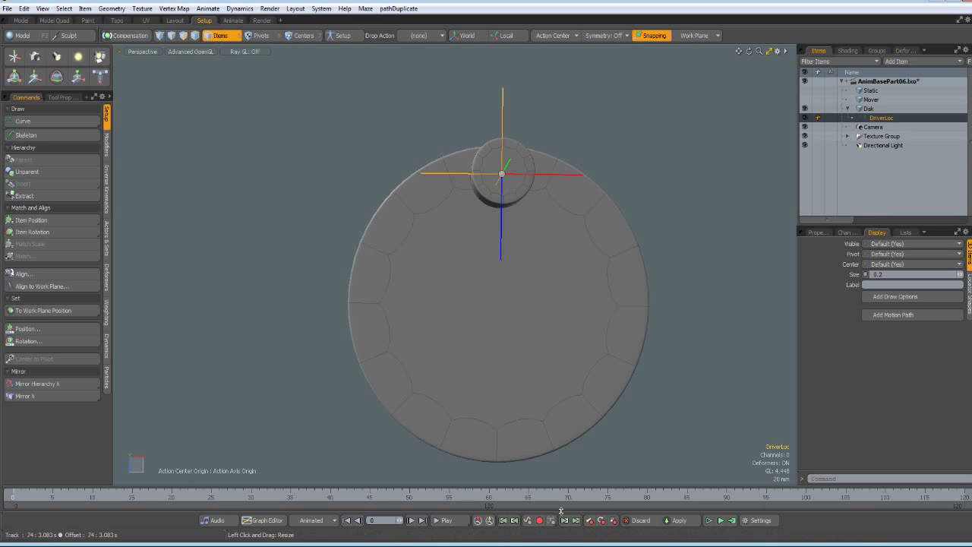
# Step: Play back the animation to check that DriverLoc follows the Disk's pin, stop it and return to frame 0
pyautogui.click(447, 520)
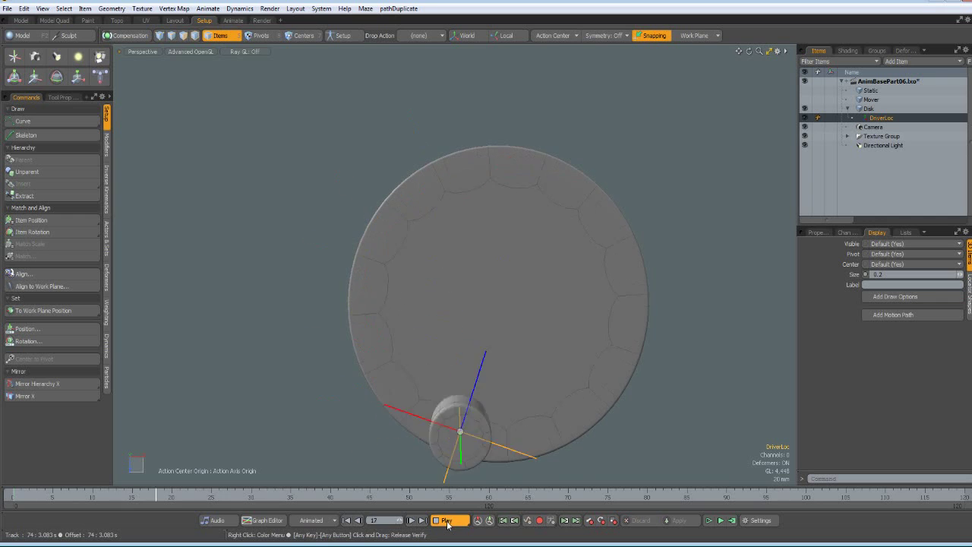
pyautogui.click(446, 520)
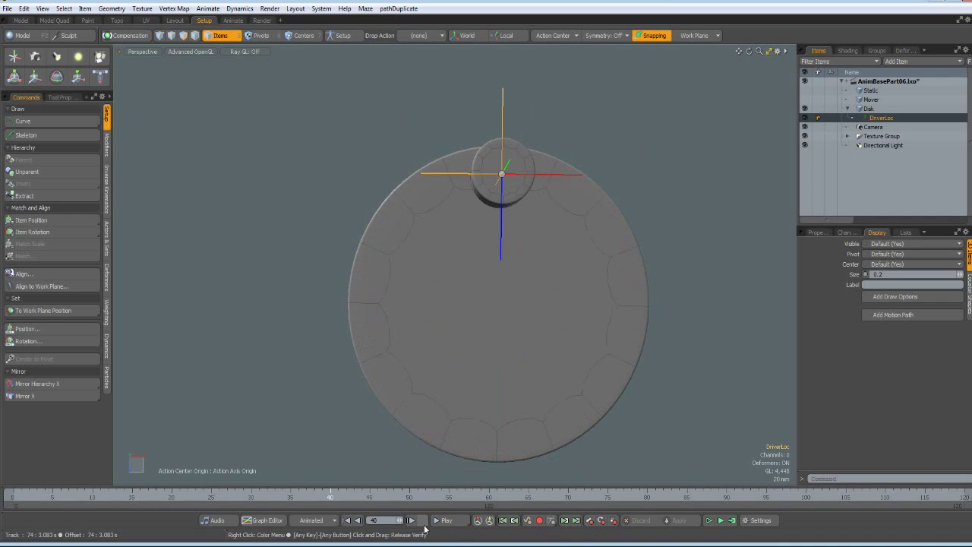
pyautogui.click(347, 522)
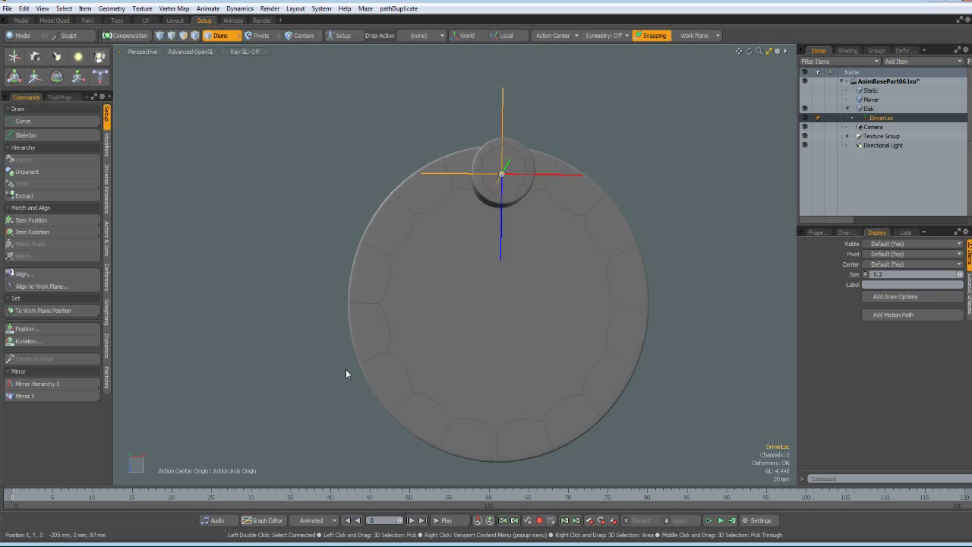
# Step: In the top view, check which item selection the Intersect Line: Linear Curve constraint requires, dismissing its notice each time
pyautogui.hotkey('ctrl', '1')
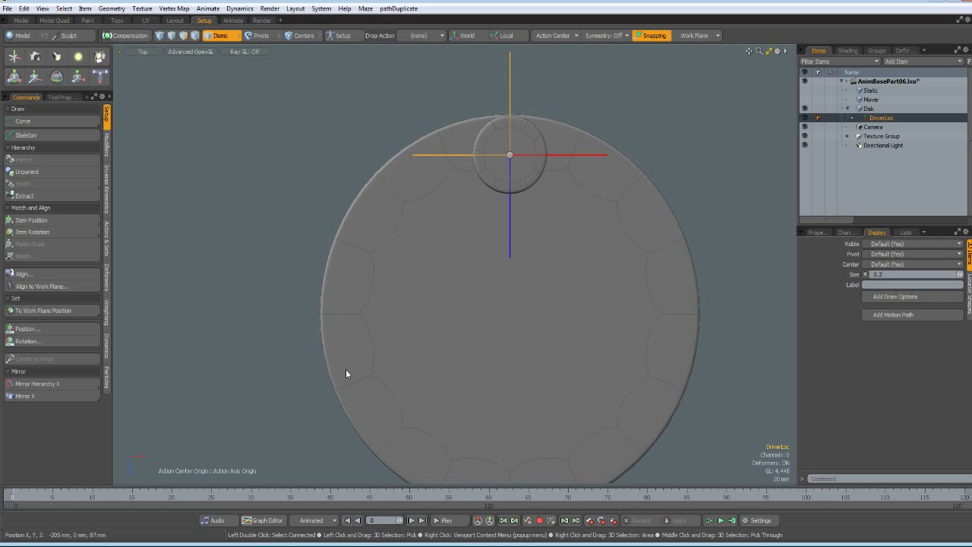
pyautogui.keyDown('alt'); pyautogui.moveTo(346, 373); pyautogui.dragTo(447, 256); pyautogui.keyUp('alt')
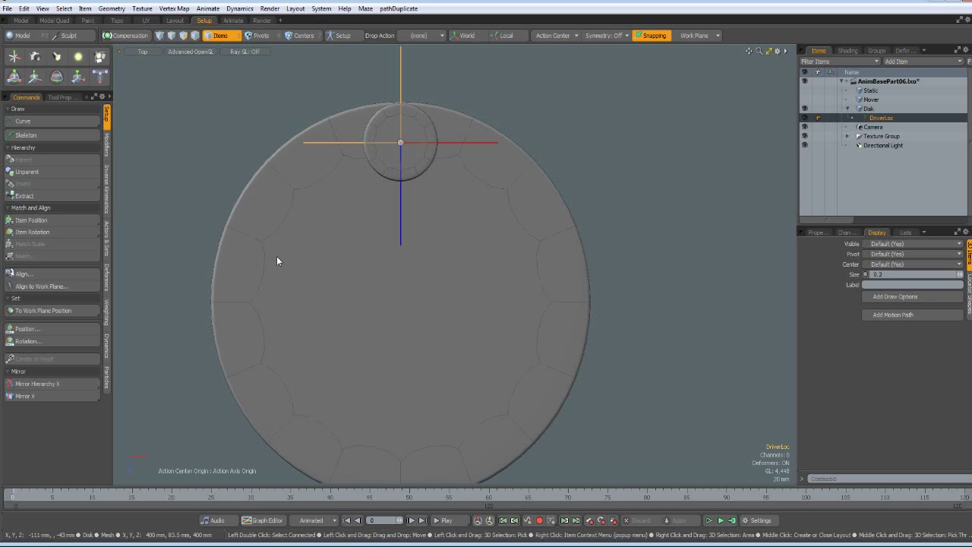
pyautogui.click(107, 148)
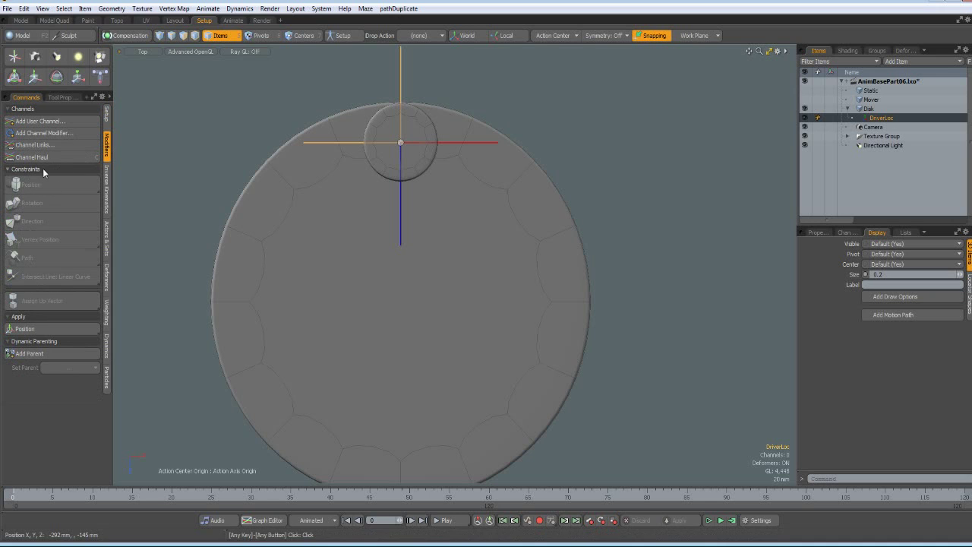
pyautogui.click(44, 276)
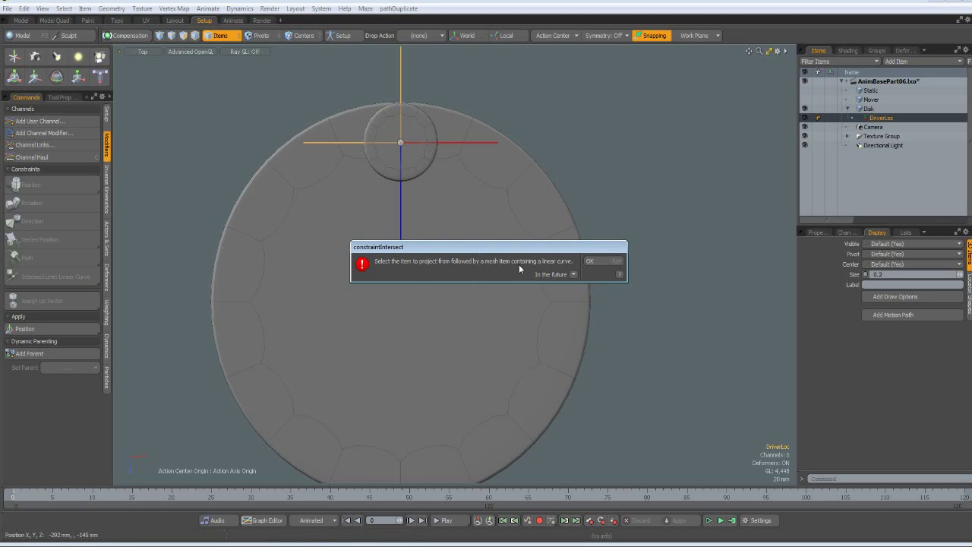
pyautogui.click(599, 261)
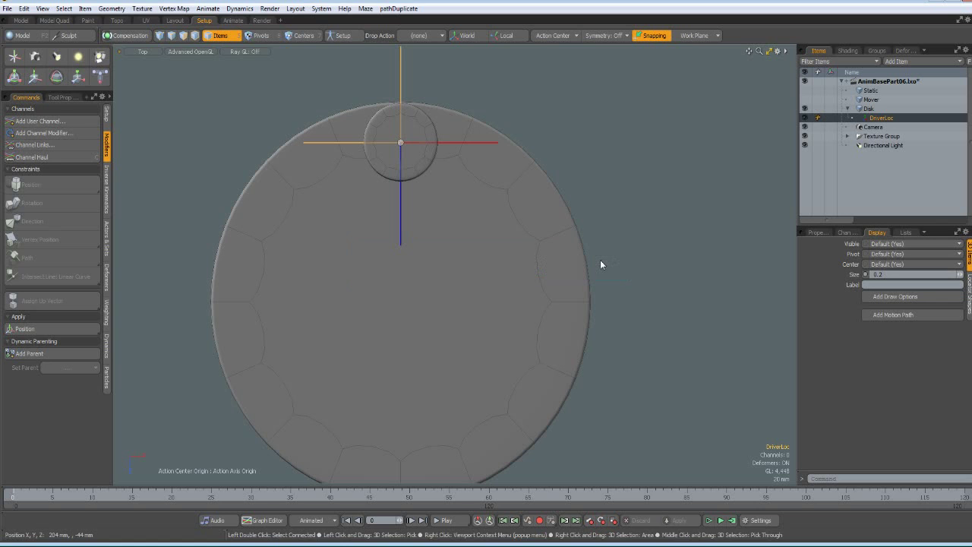
pyautogui.click(89, 276)
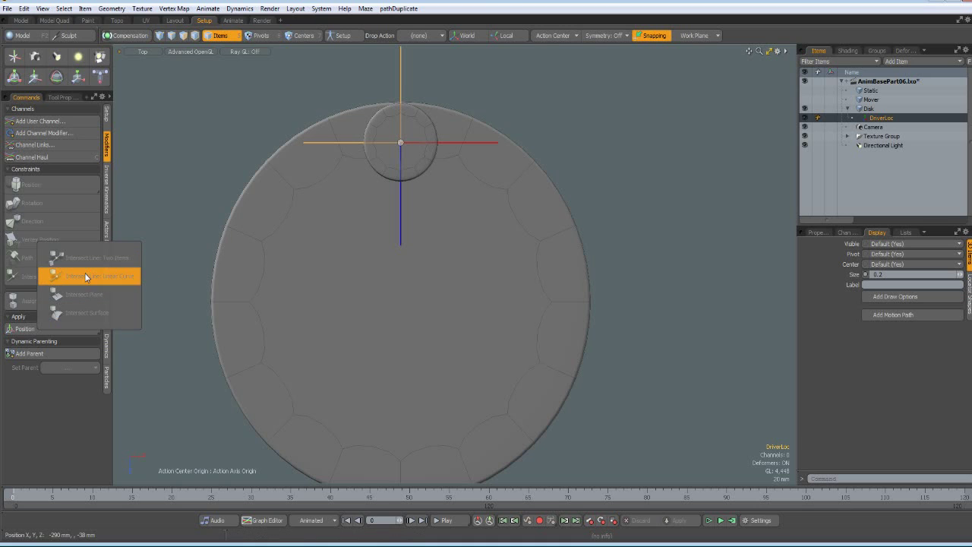
pyautogui.click(86, 278)
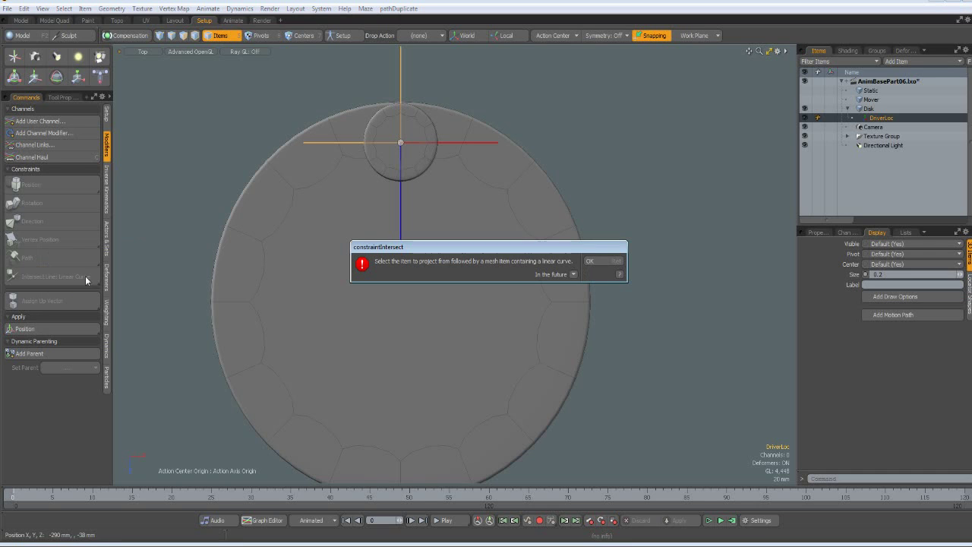
pyautogui.click(605, 260)
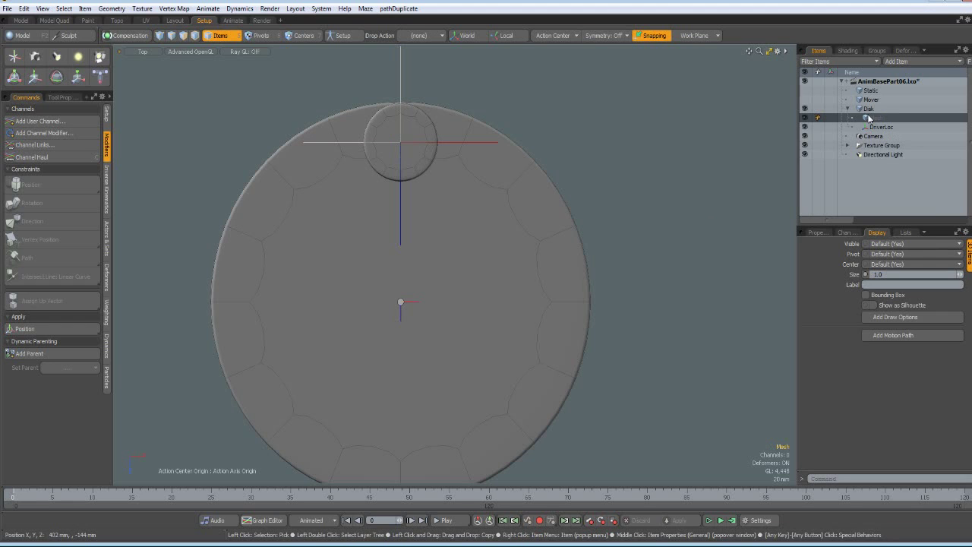
# Step: Add a new mesh item at the top level of the item list, just above the Mover, and name it Curve
pyautogui.moveTo(867, 116); pyautogui.dragTo(861, 99)
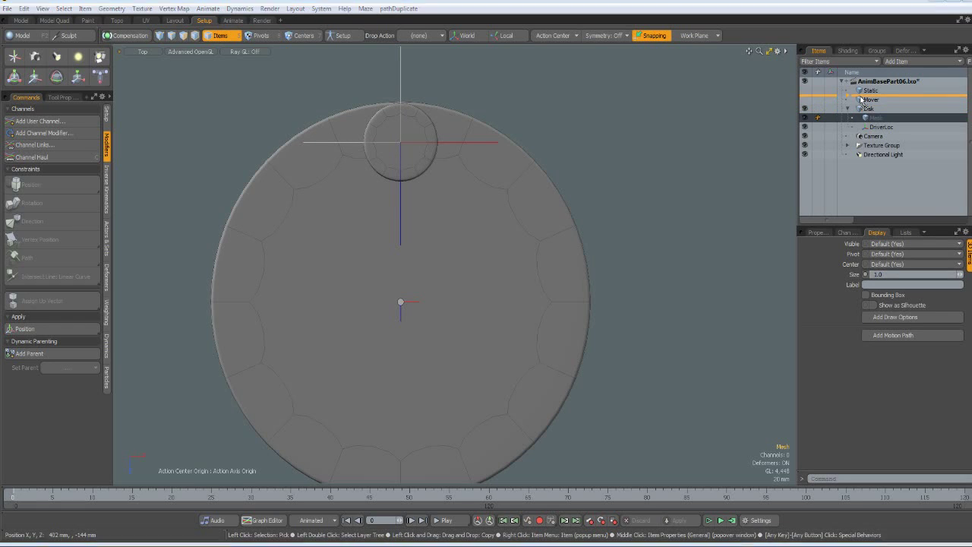
pyautogui.doubleClick(862, 100)
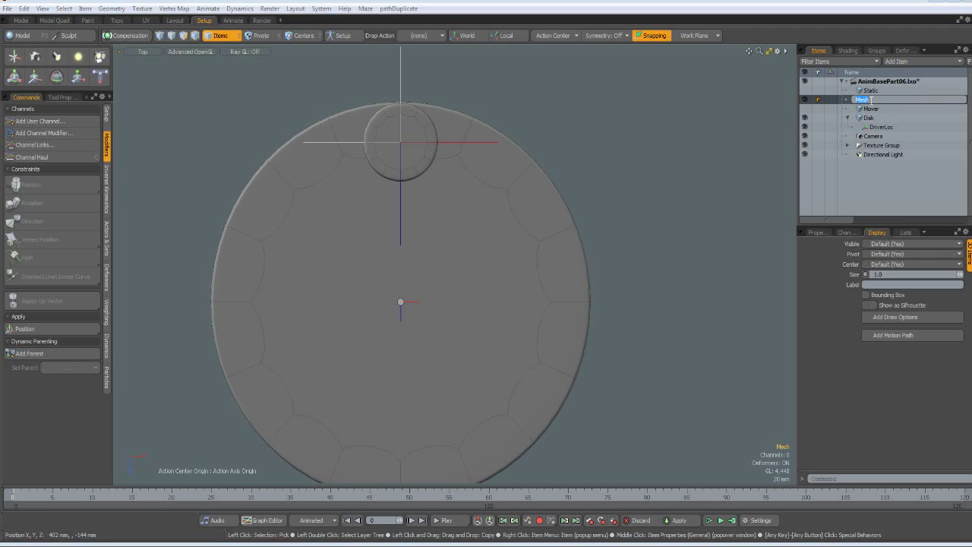
pyautogui.write('Curve')
pyautogui.press('Return')
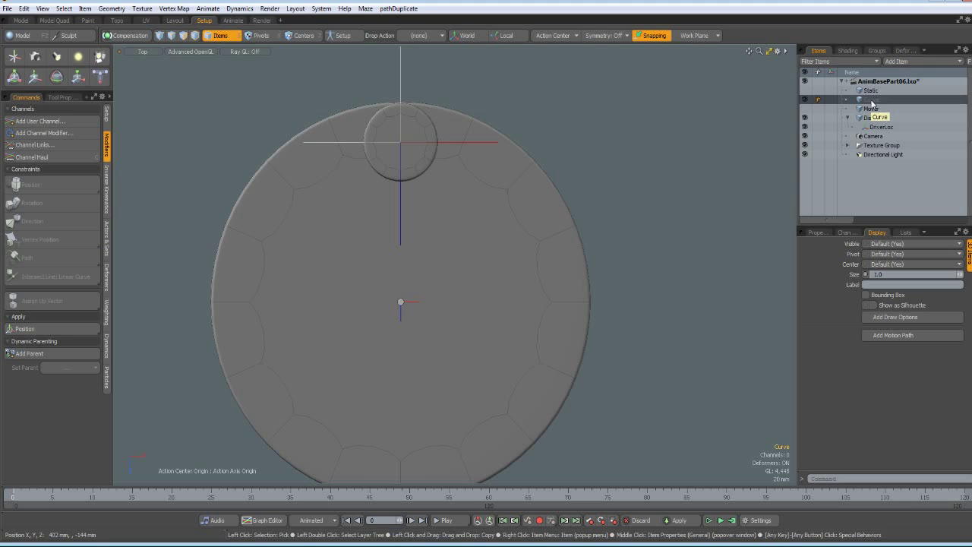
# Step: Draw a two-point curve in the Curve mesh along X, just outside the disk's edge, about 78 mm long
pyautogui.hotkey('shift', 'space')
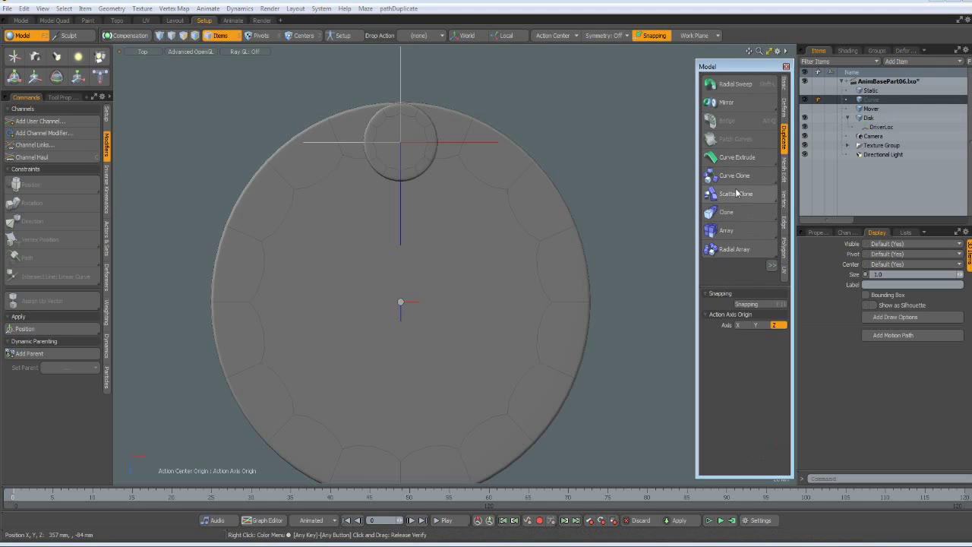
pyautogui.click(784, 82)
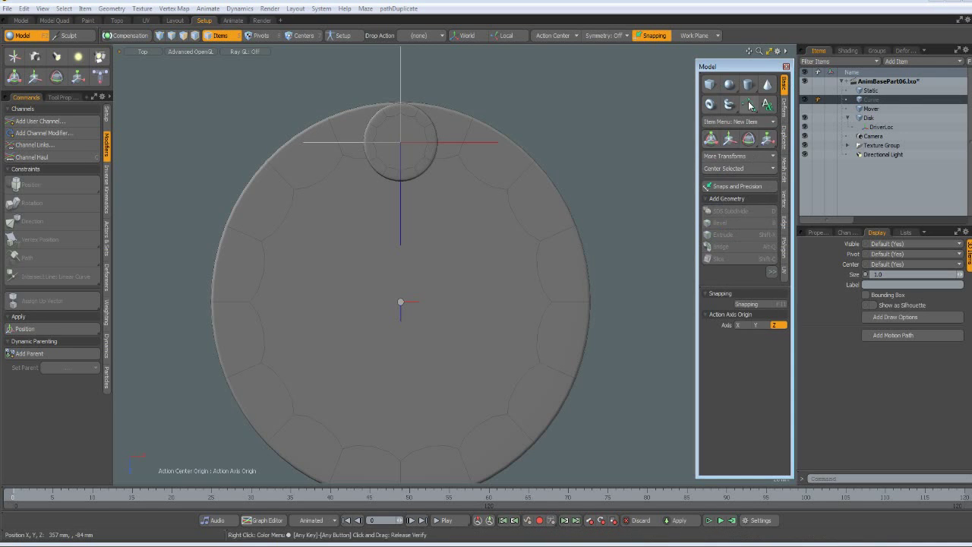
pyautogui.click(598, 303)
pyautogui.click(674, 301)
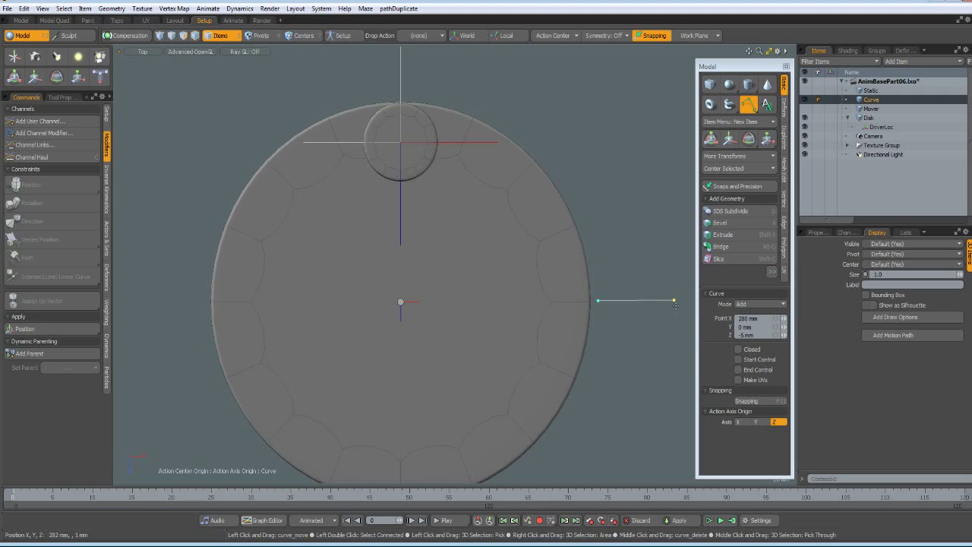
# Step: Set the Z position of both curve points to 0 mm
pyautogui.click(760, 334)
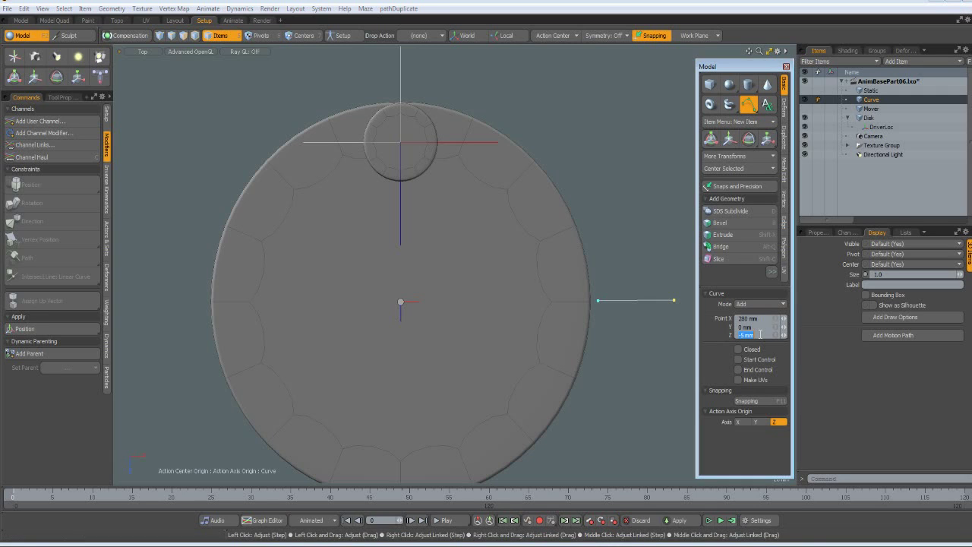
pyautogui.write('0')
pyautogui.click(599, 302)
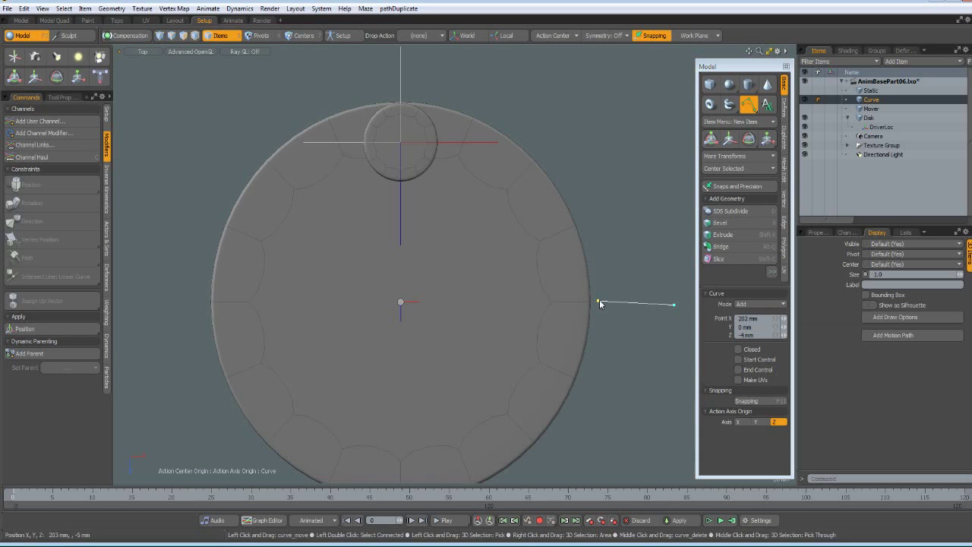
pyautogui.click(759, 337)
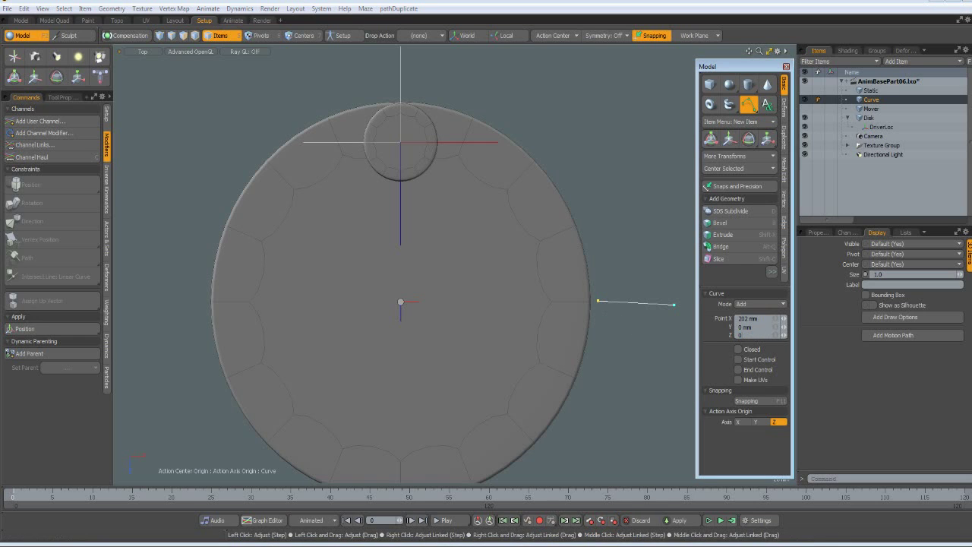
pyautogui.write('0')
pyautogui.press('Return')
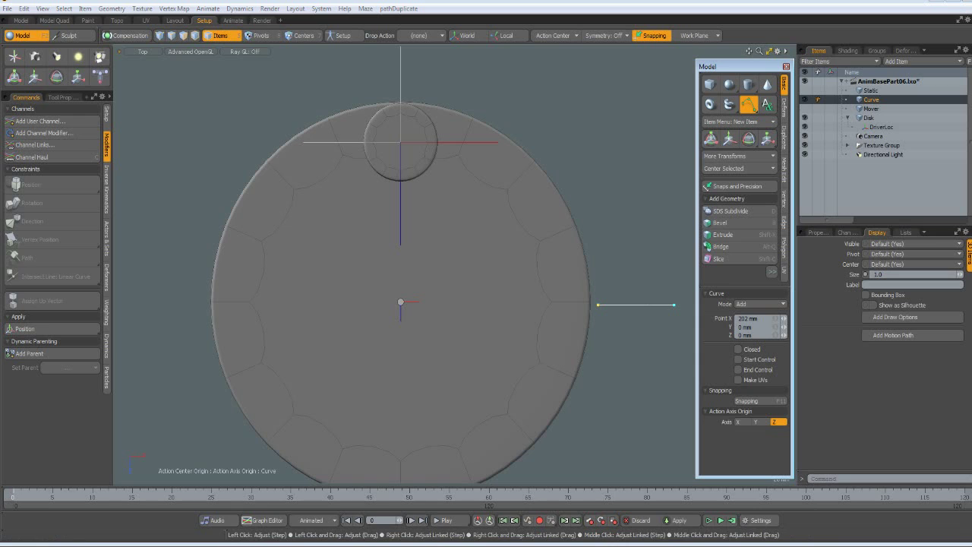
pyautogui.click(786, 67)
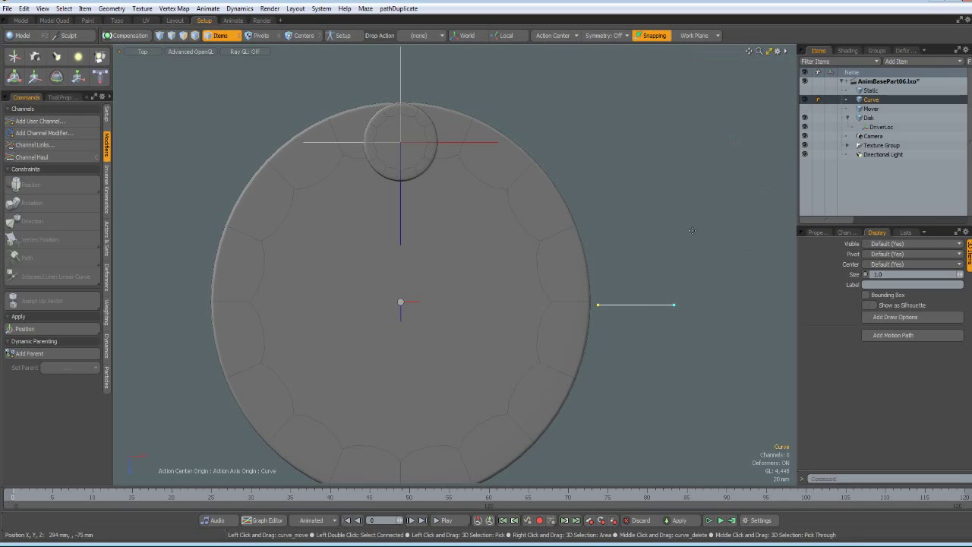
# Step: Move the curve's polygon up level with DriverLoc and inward along X so it partly overlaps the disk in the front view
pyautogui.hotkey('ctrl', 'space')
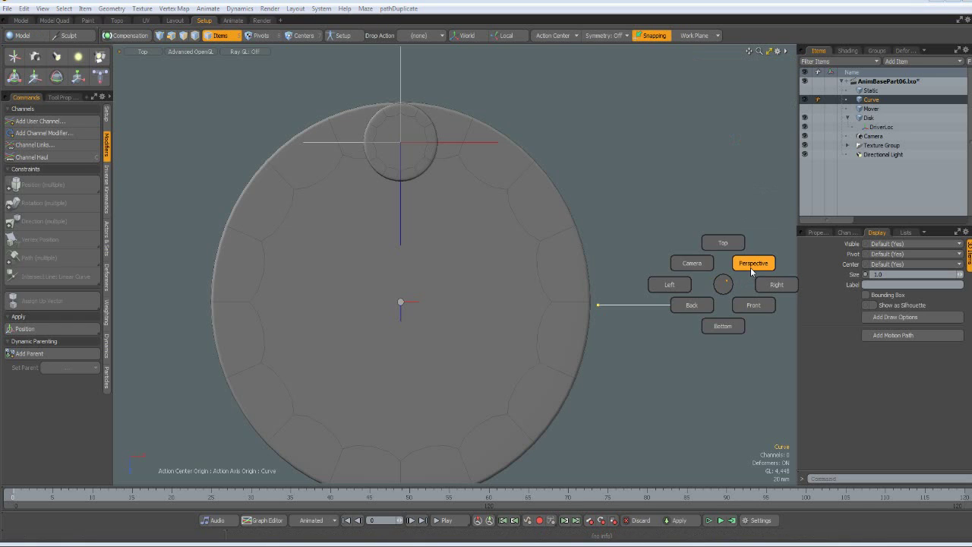
pyautogui.click(750, 268)
pyautogui.keyDown('alt'); pyautogui.moveTo(581, 412); pyautogui.dragTo(566, 252); pyautogui.keyUp('alt')
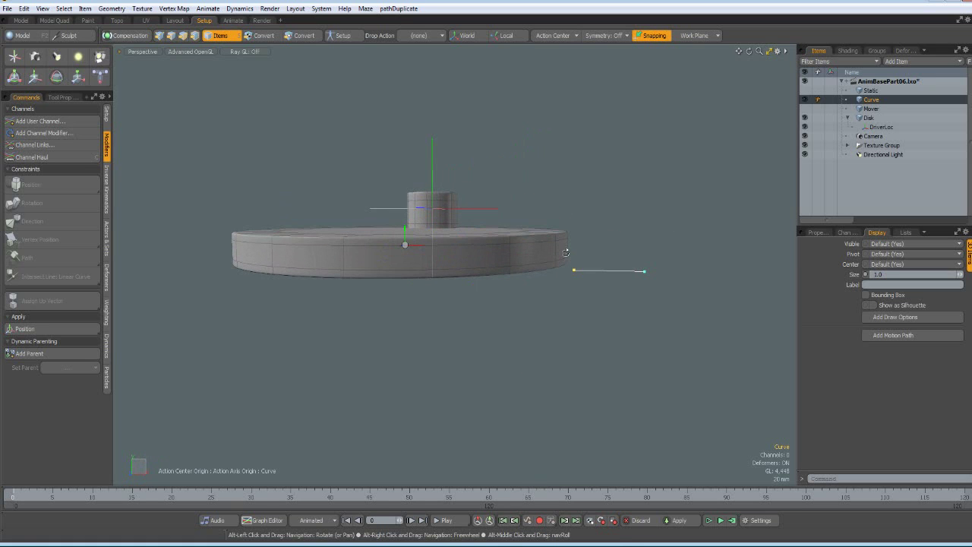
pyautogui.press('w')
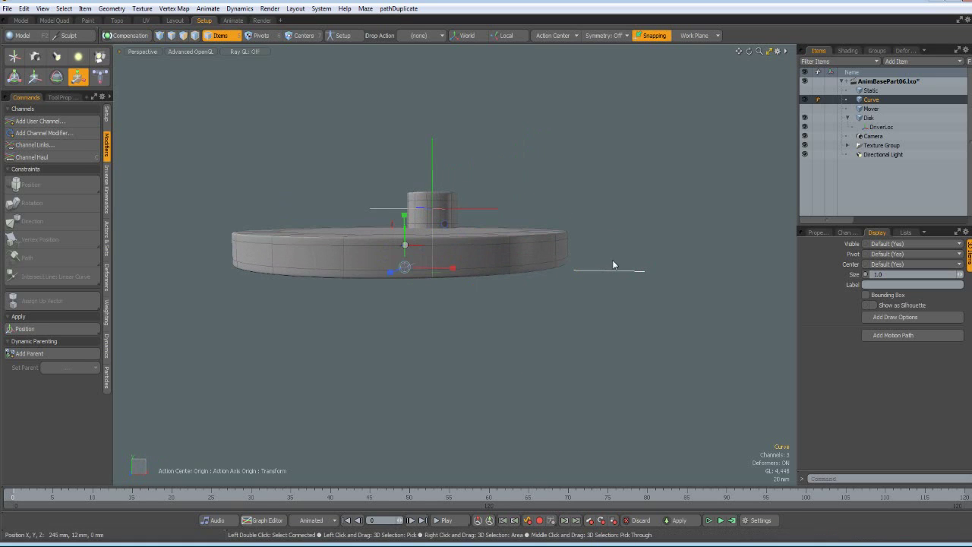
pyautogui.press('KP_1')
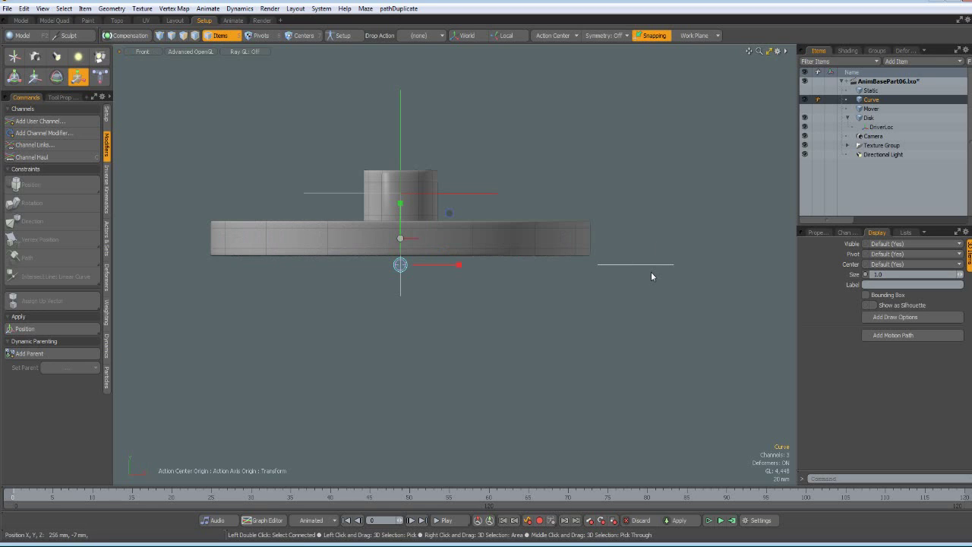
pyautogui.press('3')
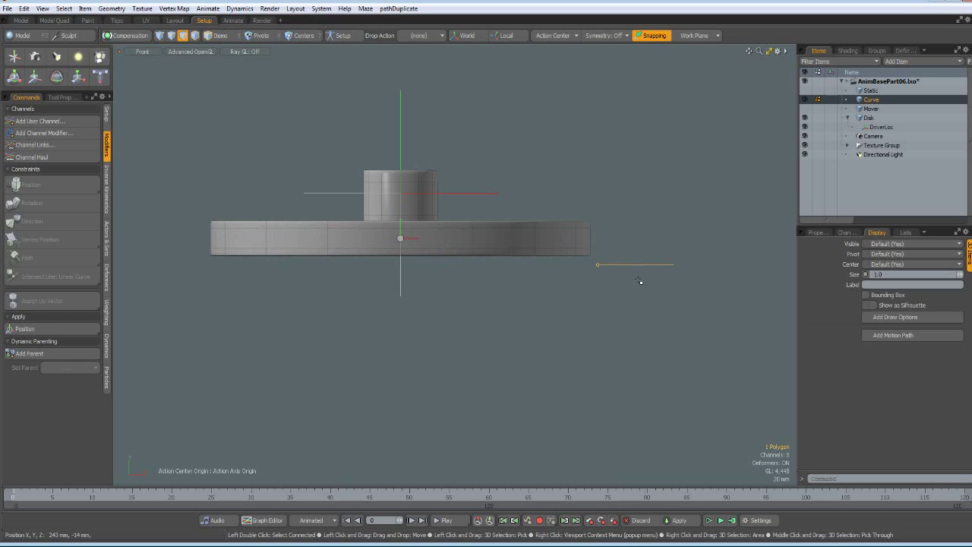
pyautogui.press('w')
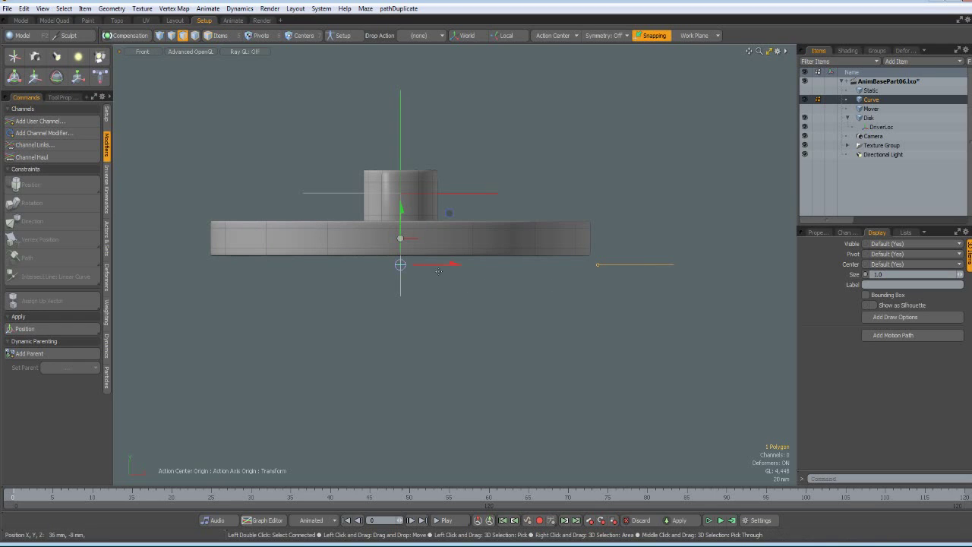
pyautogui.moveTo(403, 215); pyautogui.dragTo(402, 142)
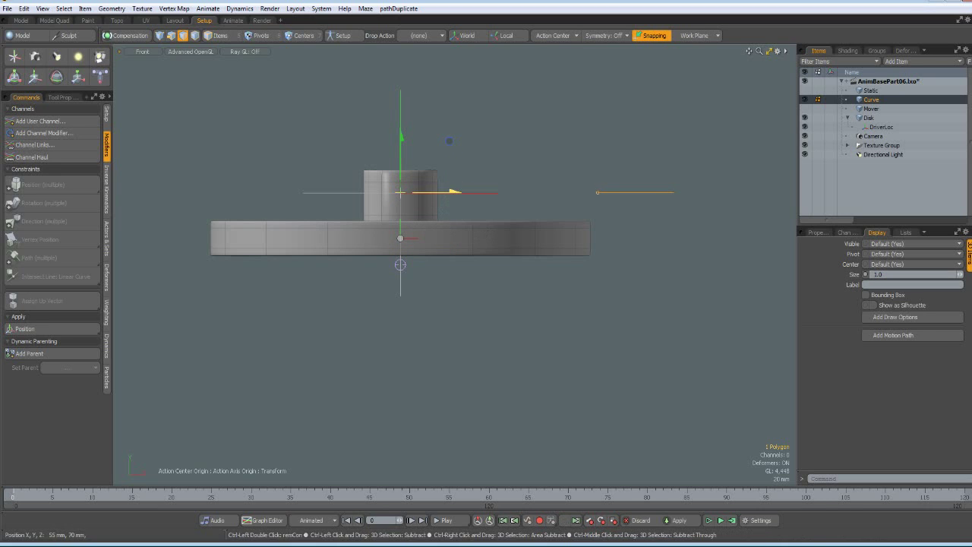
pyautogui.moveTo(453, 193); pyautogui.dragTo(356, 192)
pyautogui.press('space')
# Step: Apply the Intersect Line: Linear Curve constraint to DriverLoc and the Curve mesh, selected in that order
pyautogui.hotkey('ctrl', 'space')
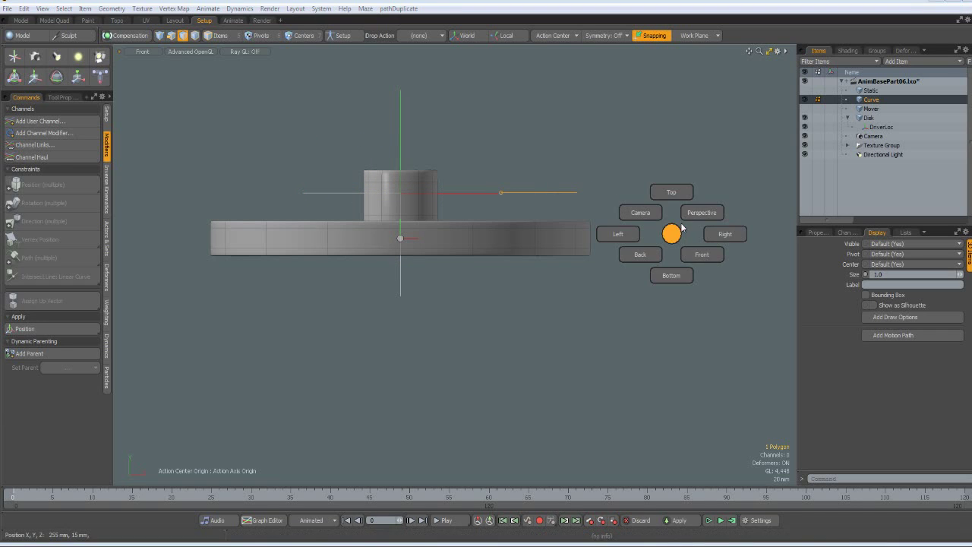
pyautogui.click(699, 215)
pyautogui.moveTo(614, 237)
pyautogui.keyDown('alt'); pyautogui.mouseDown()
pyautogui.moveTo(596, 228)
pyautogui.moveTo(645, 321)
pyautogui.moveTo(620, 350)
pyautogui.moveTo(614, 258)
pyautogui.moveTo(600, 228)
pyautogui.mouseUp(); pyautogui.keyUp('alt')
pyautogui.press('3')
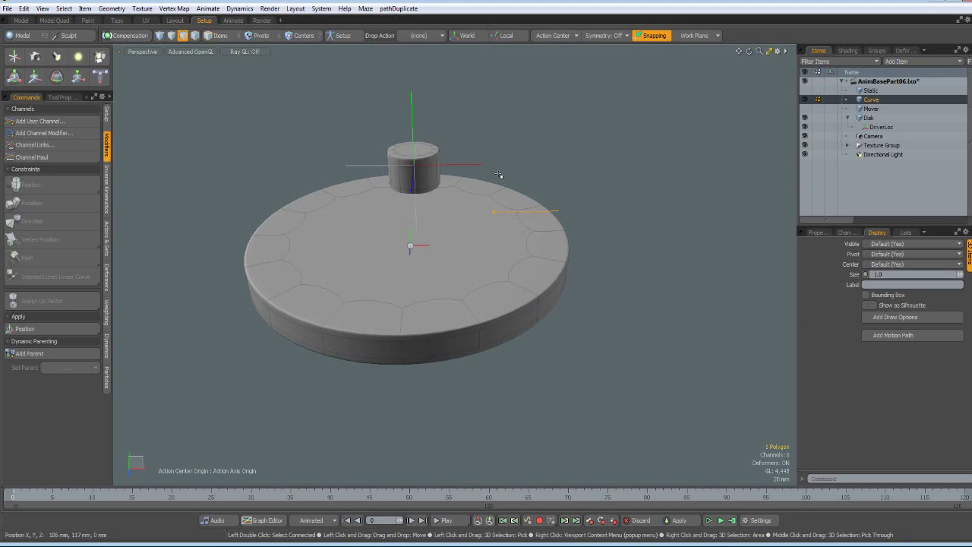
pyautogui.press('5')
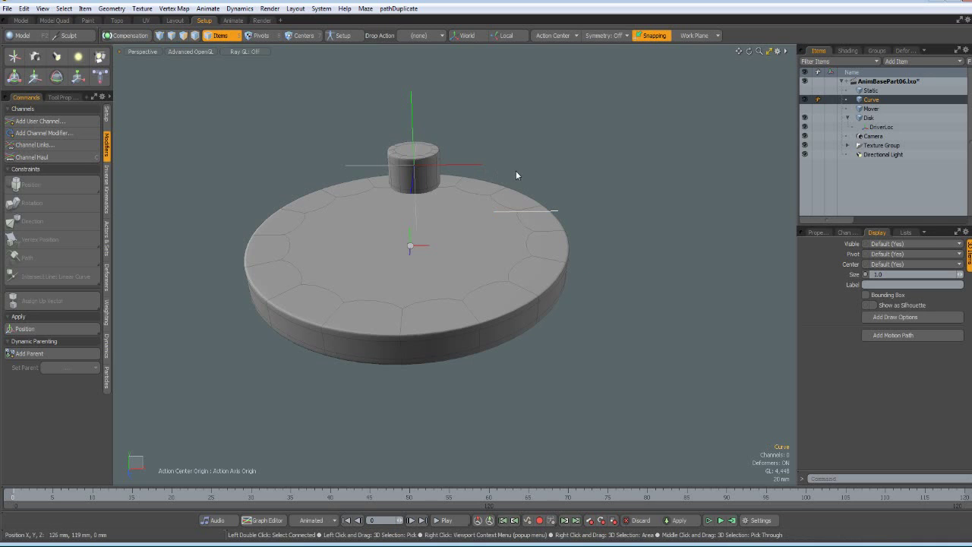
pyautogui.click(475, 164)
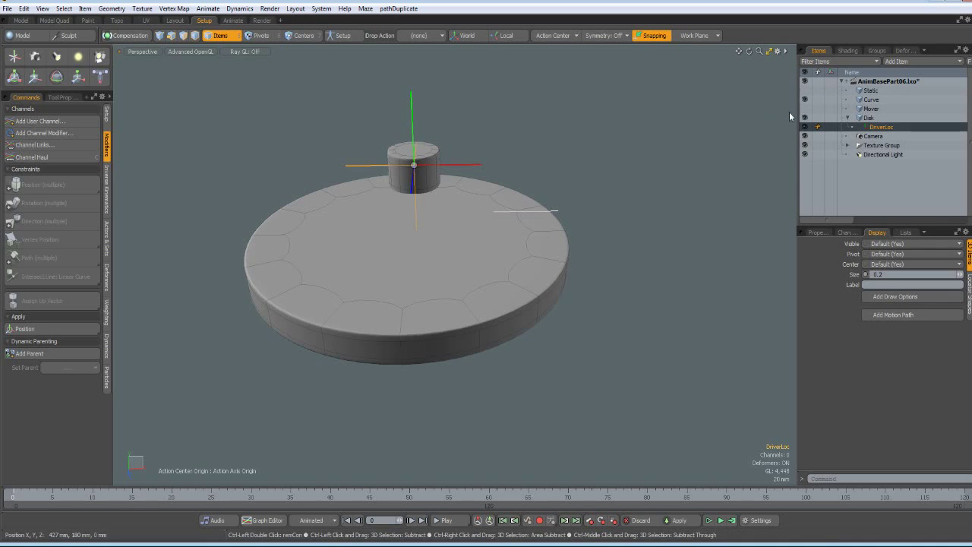
pyautogui.keyDown('ctrl'); pyautogui.click(869, 103); pyautogui.keyUp('ctrl')
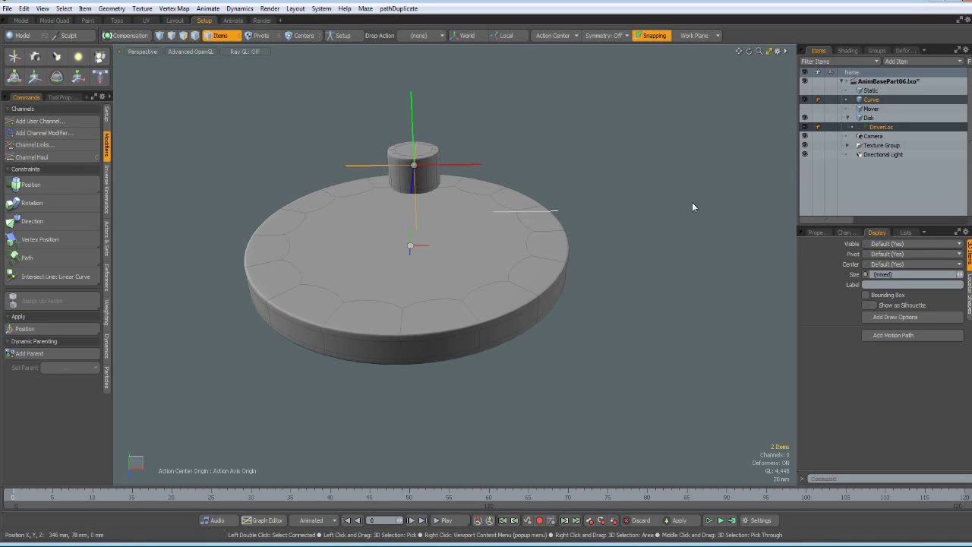
pyautogui.click(39, 276)
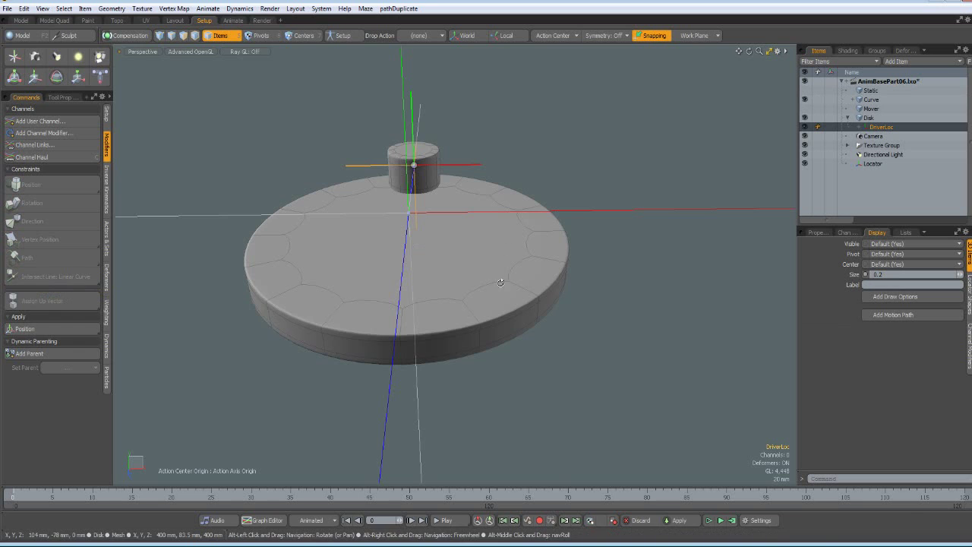
# Step: Set the display size of the constraint's new locator to 0.2
pyautogui.moveTo(501, 278)
pyautogui.keyDown('alt'); pyautogui.mouseDown()
pyautogui.moveTo(504, 376)
pyautogui.moveTo(507, 288)
pyautogui.mouseUp(); pyautogui.keyUp('alt')
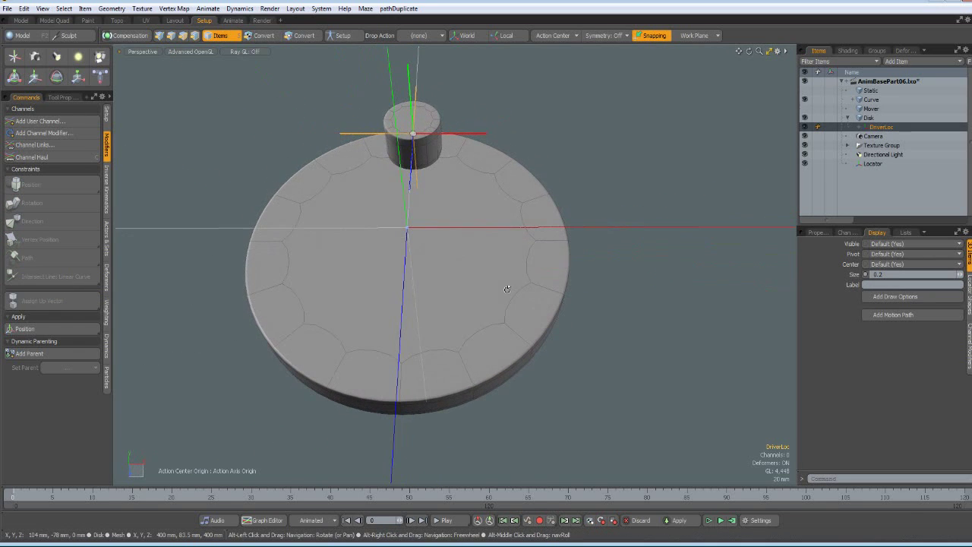
pyautogui.click(658, 229)
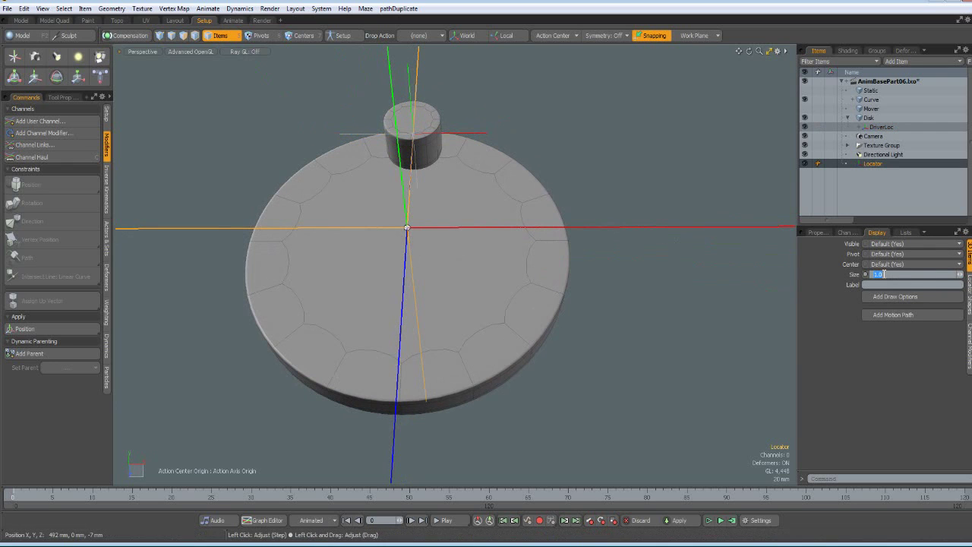
pyautogui.press('Return')
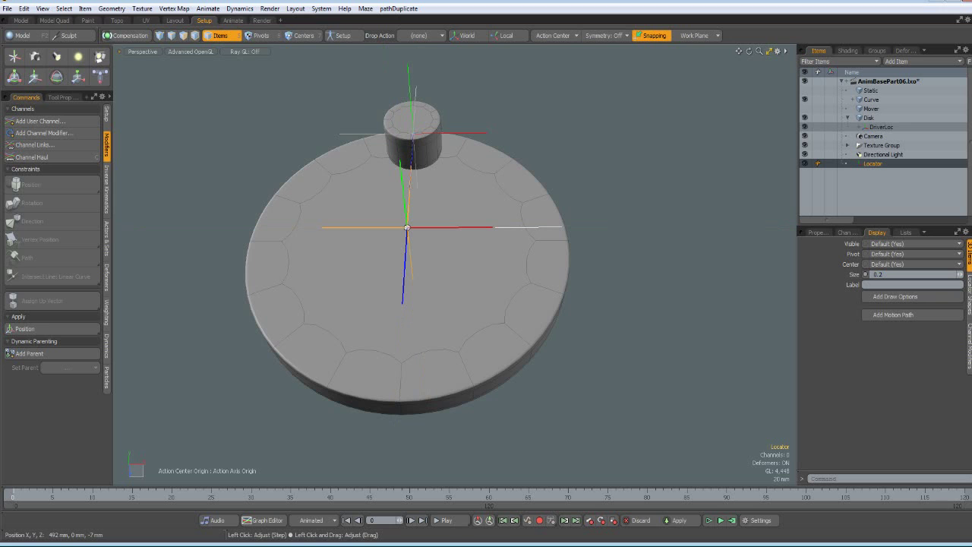
# Step: Play back the animation to check how the intersection locator moves along the curve's line, stop it and return to frame 0
pyautogui.keyDown('alt'); pyautogui.moveTo(630, 223); pyautogui.dragTo(544, 250); pyautogui.keyUp('alt')
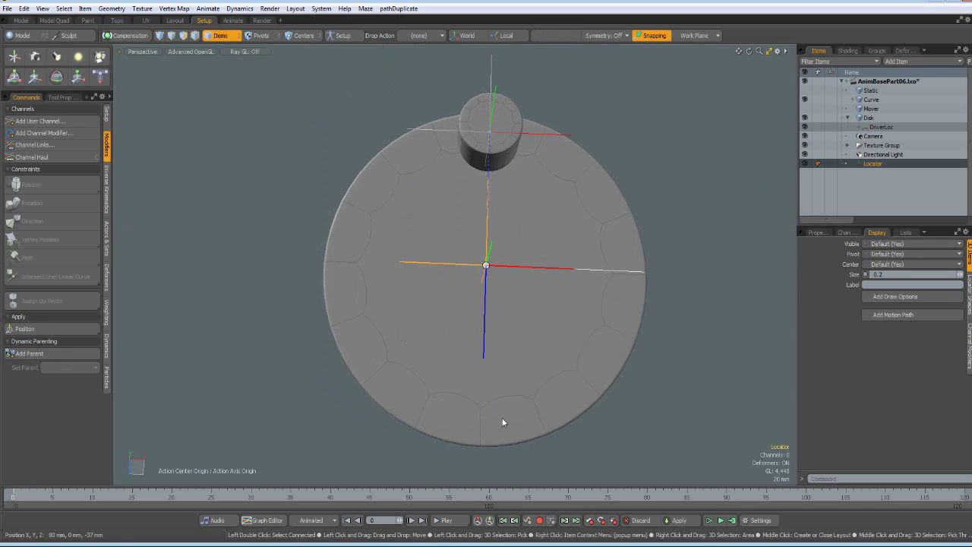
pyautogui.click(447, 521)
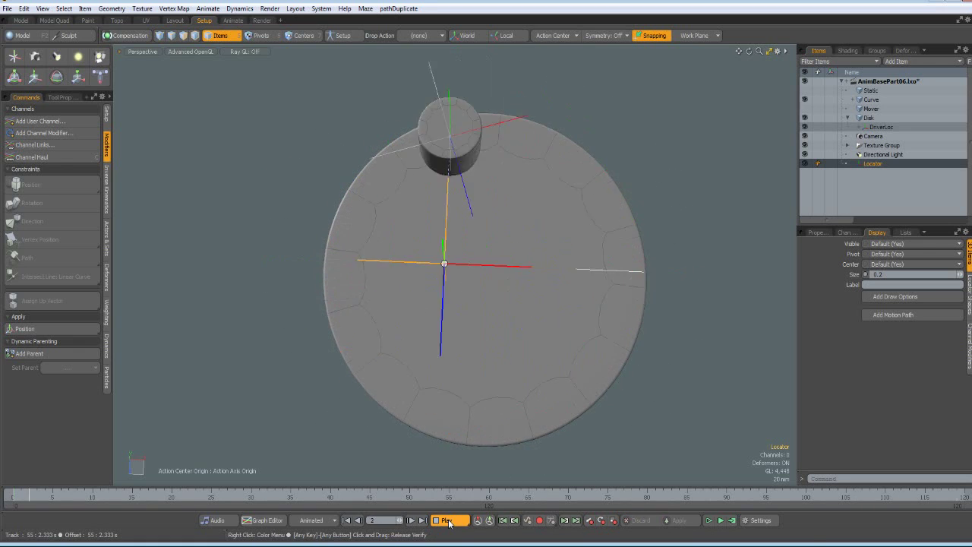
pyautogui.click(447, 520)
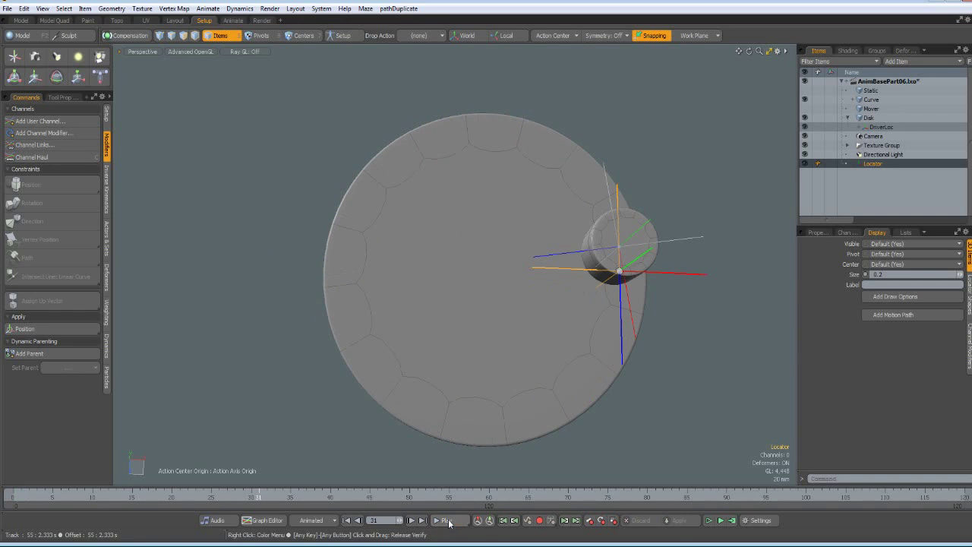
pyautogui.click(347, 521)
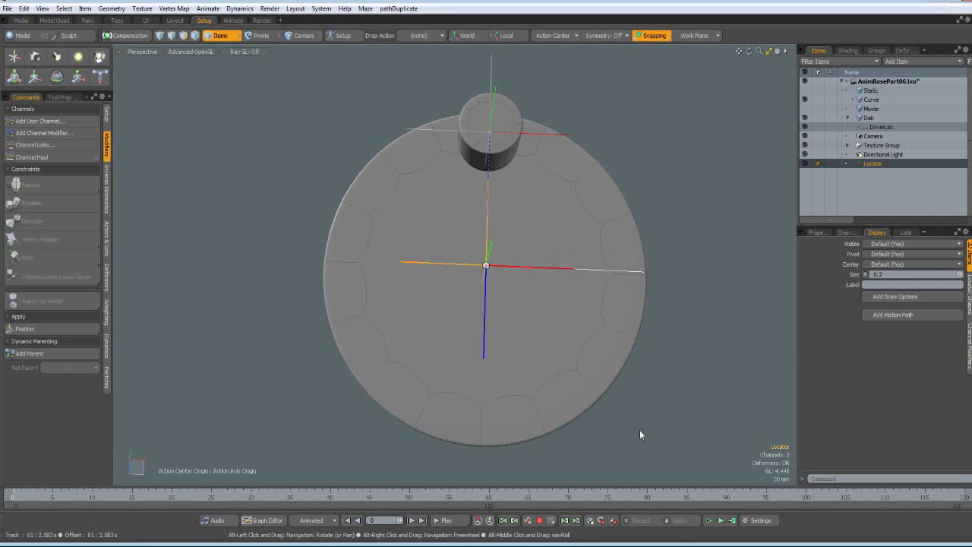
# Step: Rename the intersection locator MoverLoc
pyautogui.keyDown('alt'); pyautogui.moveTo(640, 433); pyautogui.dragTo(620, 411); pyautogui.keyUp('alt')
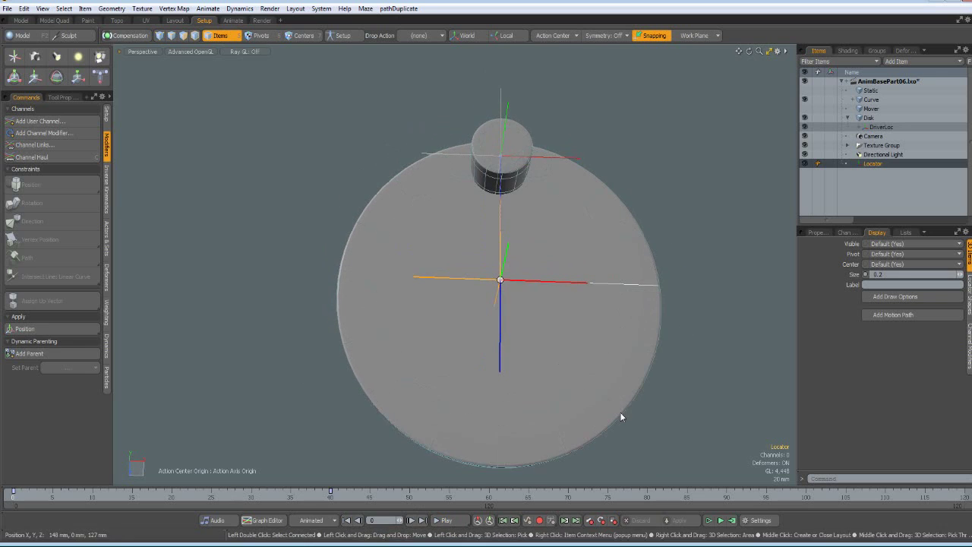
pyautogui.click(875, 166)
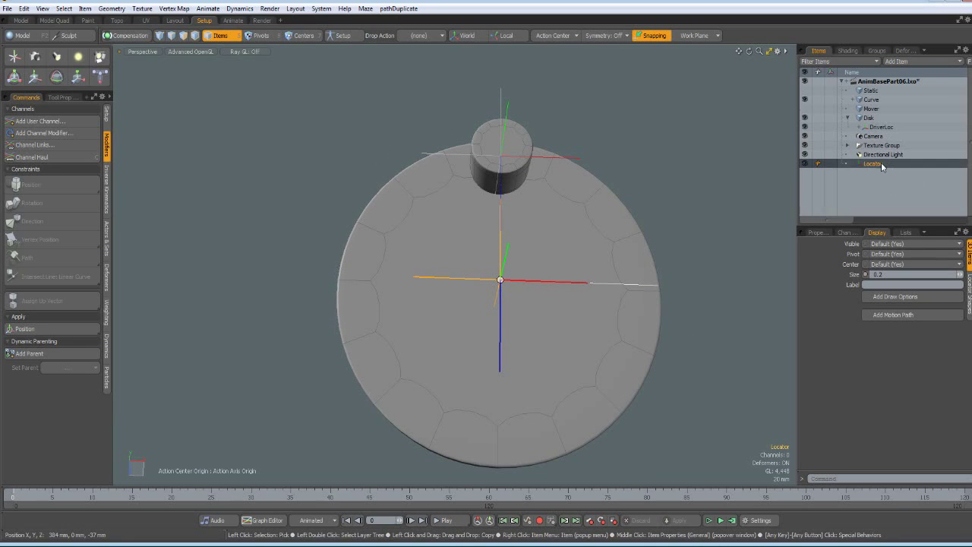
pyautogui.doubleClick(882, 164)
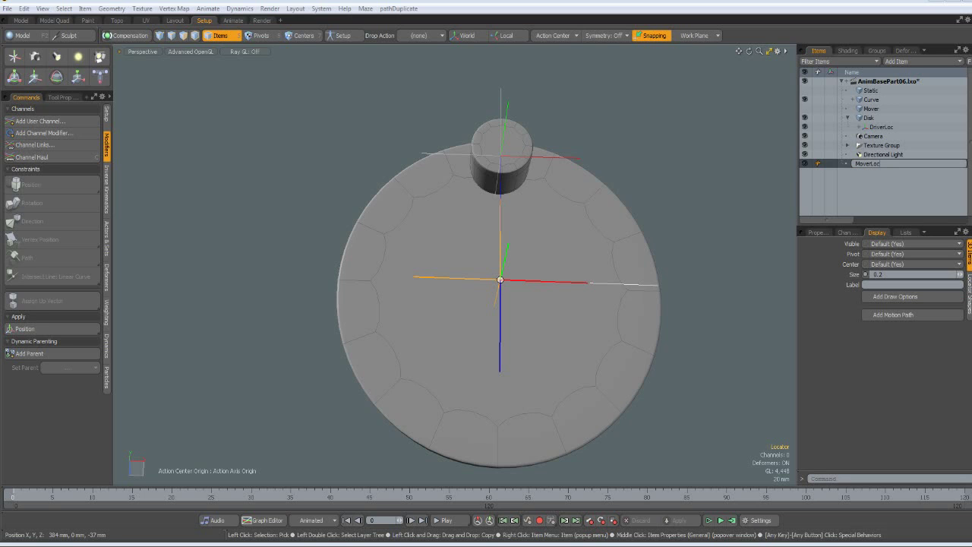
pyautogui.press('Return')
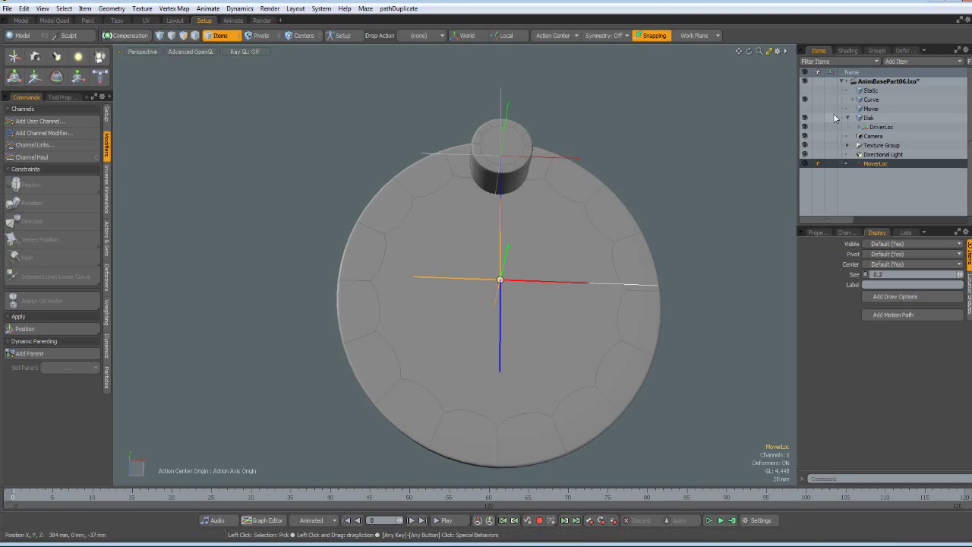
# Step: Parent the Mover to MoverLoc, expand MoverLoc's hierarchy and make the Mover visible
pyautogui.moveTo(861, 111); pyautogui.dragTo(877, 161)
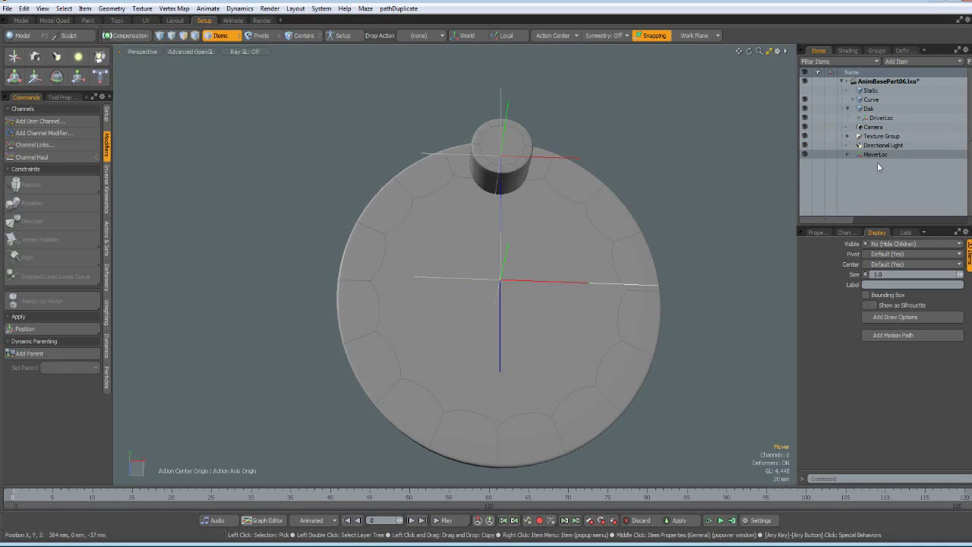
pyautogui.click(848, 155)
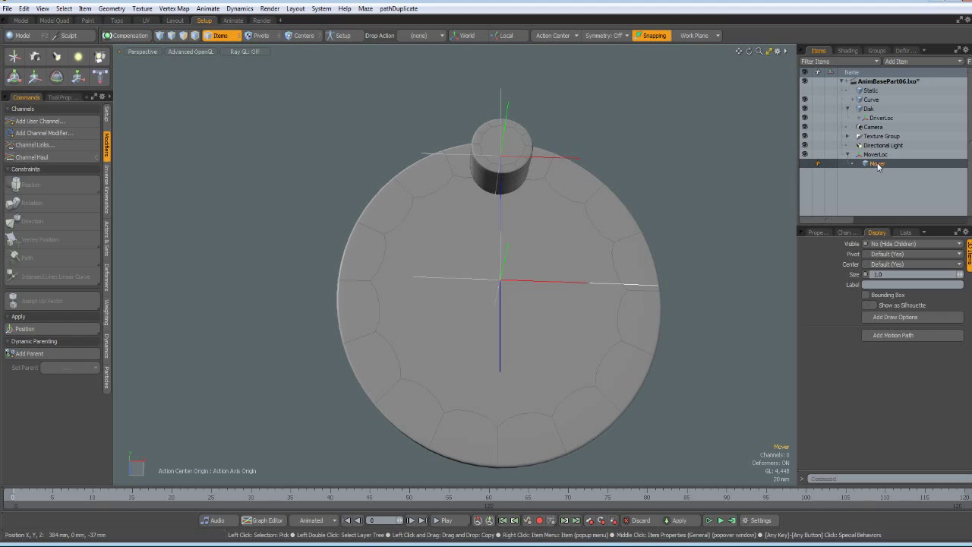
pyautogui.click(804, 164)
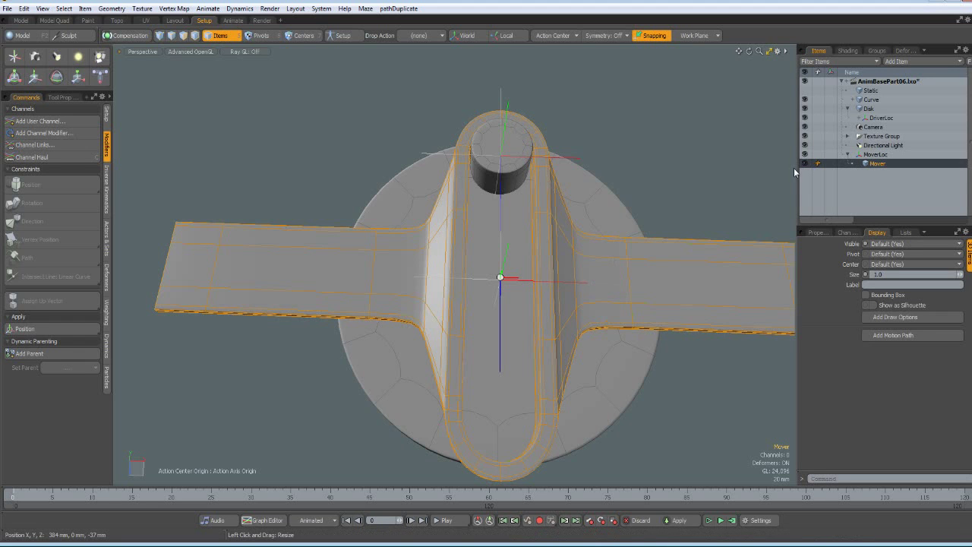
# Step: Play back the mechanism's animation, viewing it through the render camera, and stop it and return to frame 0
pyautogui.click(448, 521)
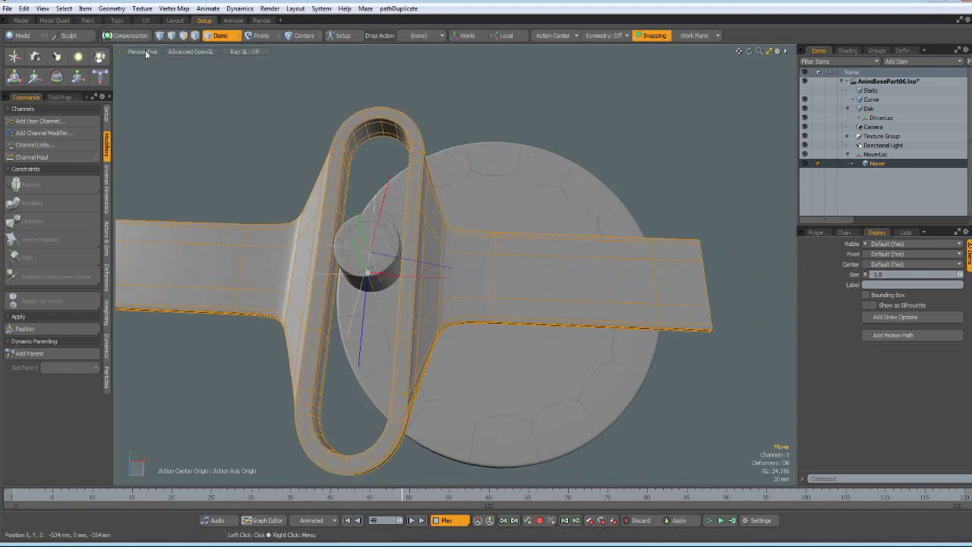
pyautogui.click(145, 50)
pyautogui.moveTo(144, 58)
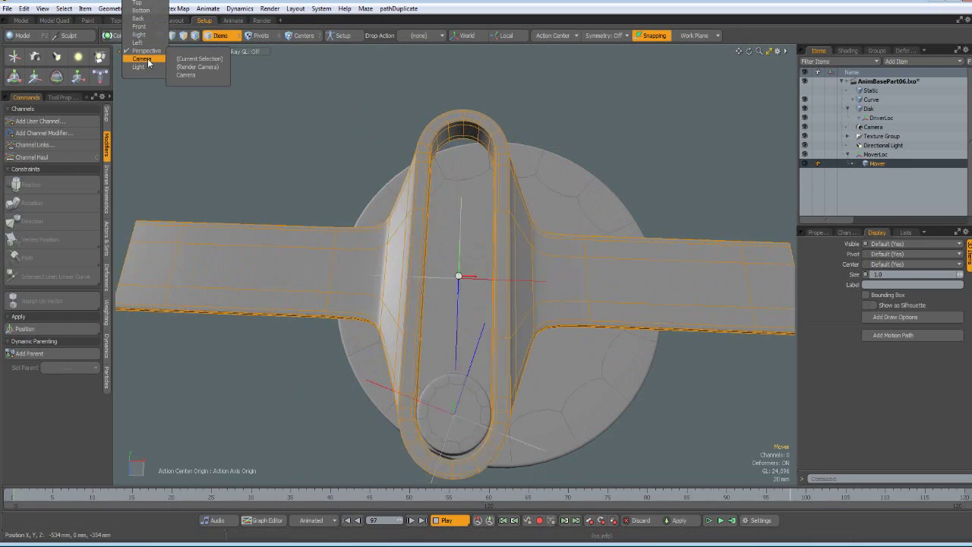
pyautogui.click(204, 67)
pyautogui.keyDown('alt'); pyautogui.moveTo(194, 62); pyautogui.dragTo(442, 254); pyautogui.keyUp('alt')
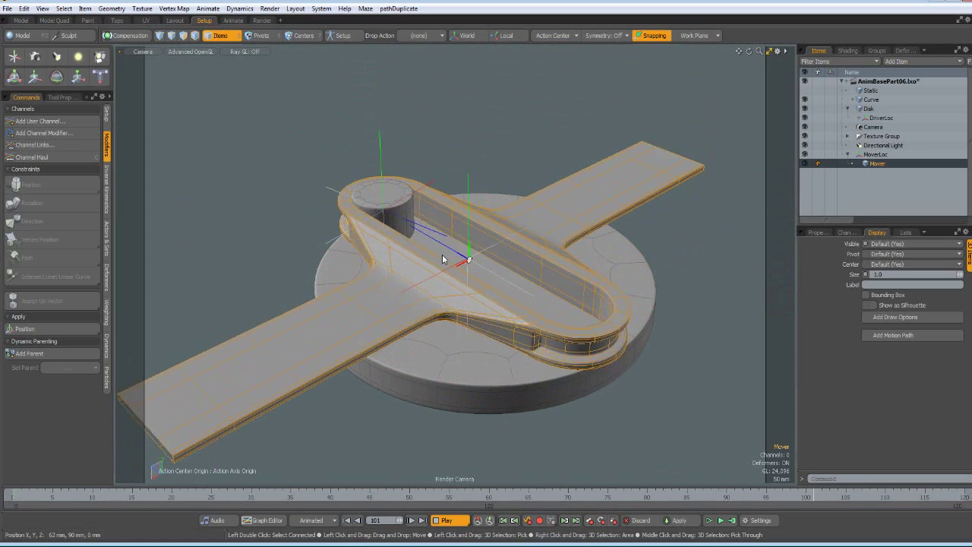
pyautogui.click(446, 520)
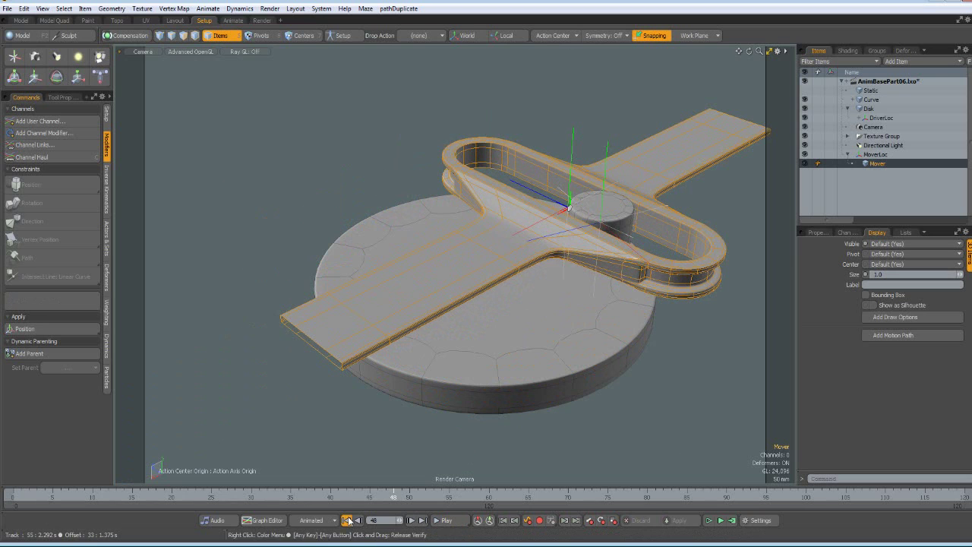
pyautogui.click(346, 520)
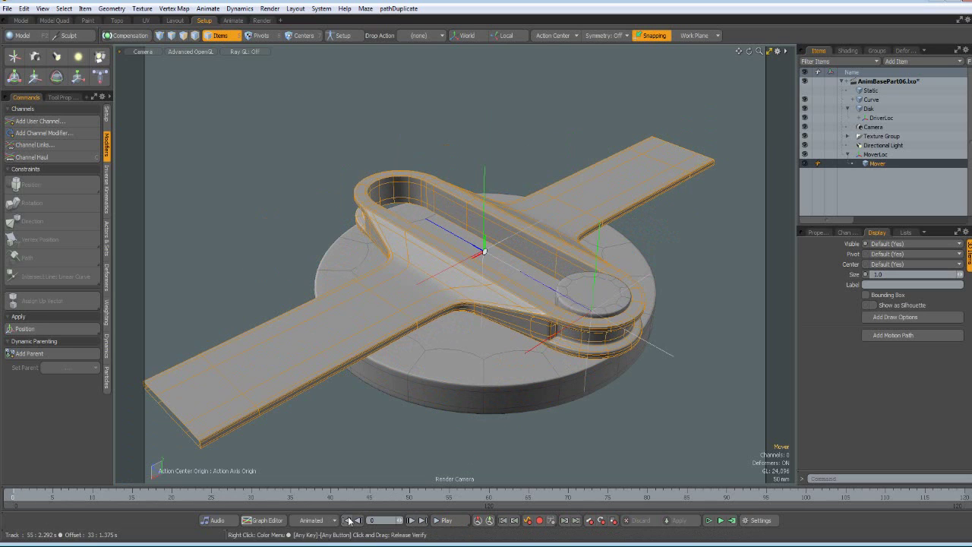
# Step: Set up an animation render of frames 1 to 40 with Movie as the output format
pyautogui.click(271, 9)
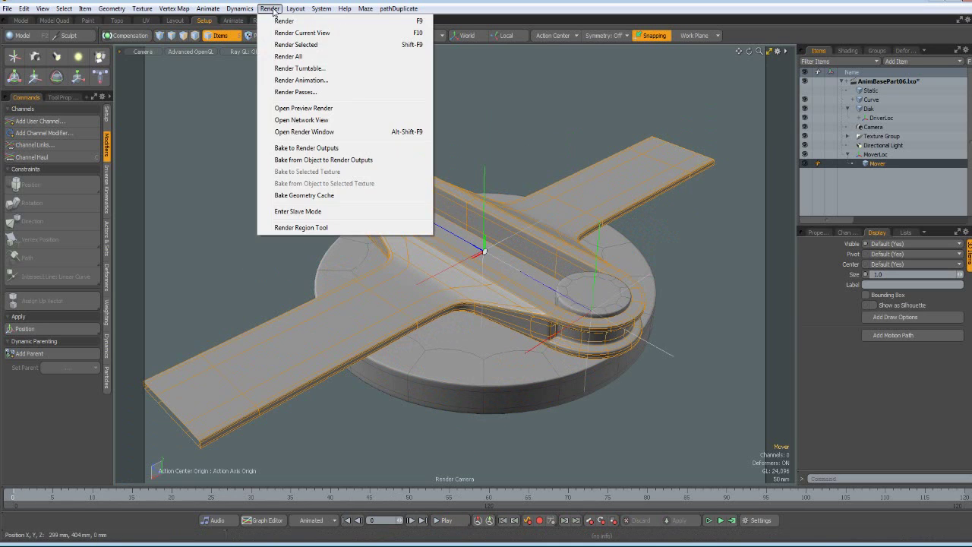
pyautogui.click(309, 82)
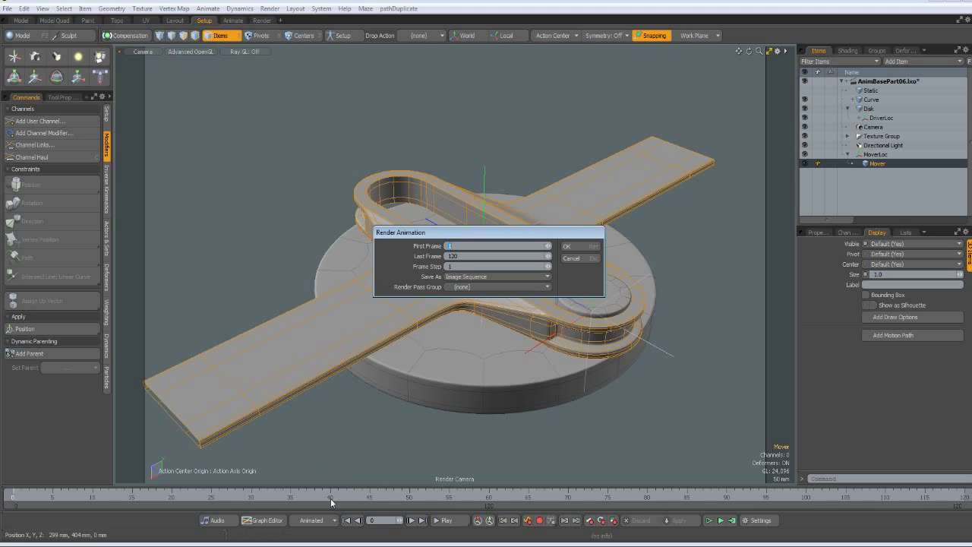
pyautogui.click(467, 256)
pyautogui.click(506, 277)
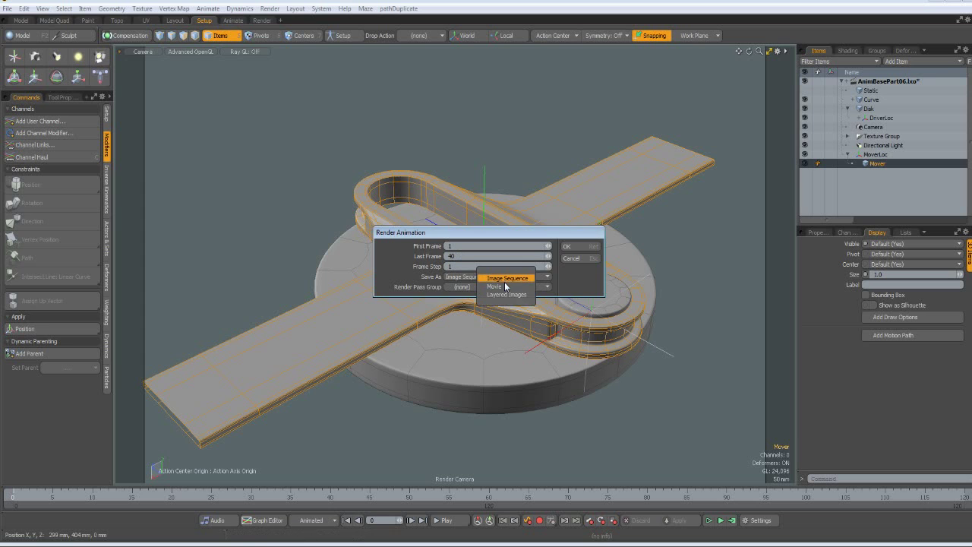
pyautogui.click(503, 287)
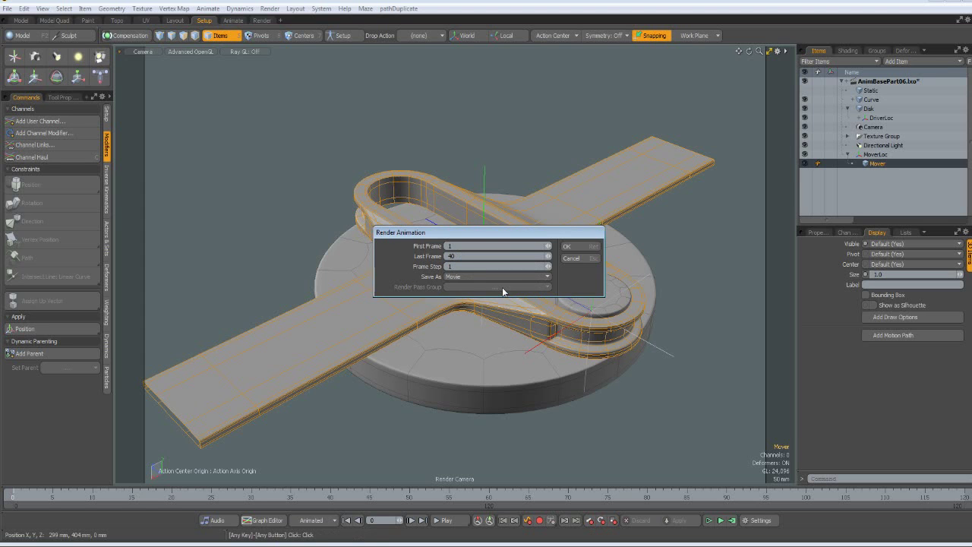
pyautogui.click(567, 246)
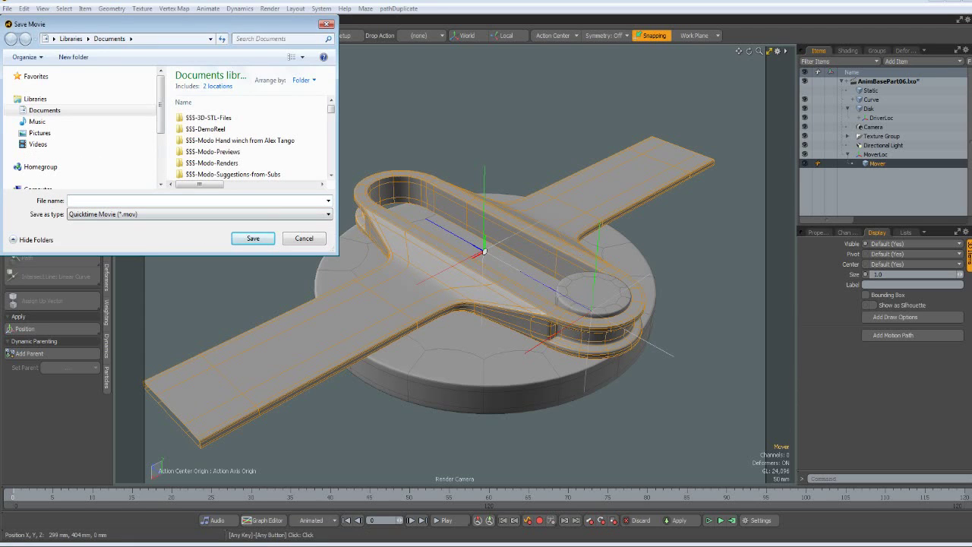
# Step: Render the movie to Test.mov in the Documents library with the MPEG-4 codec, and close the render window
pyautogui.write('test')
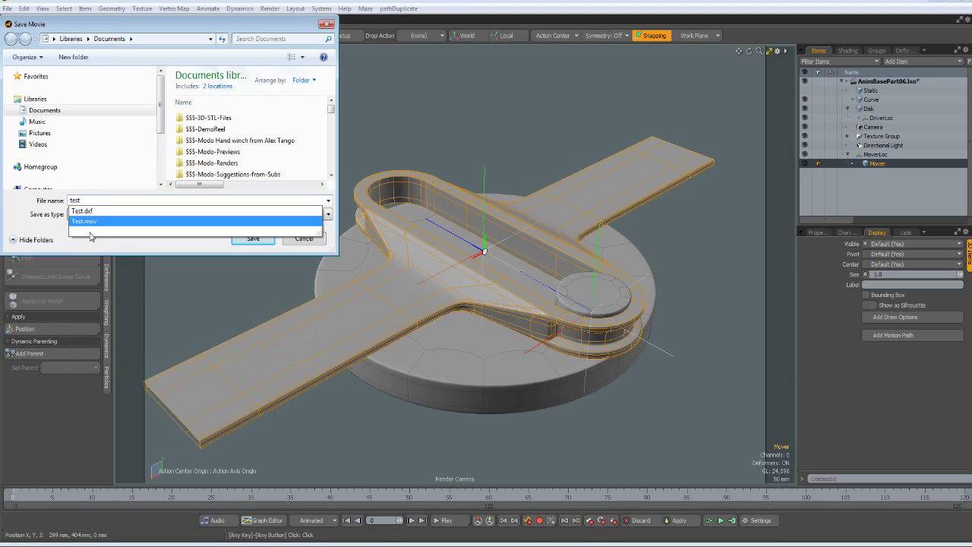
pyautogui.click(92, 222)
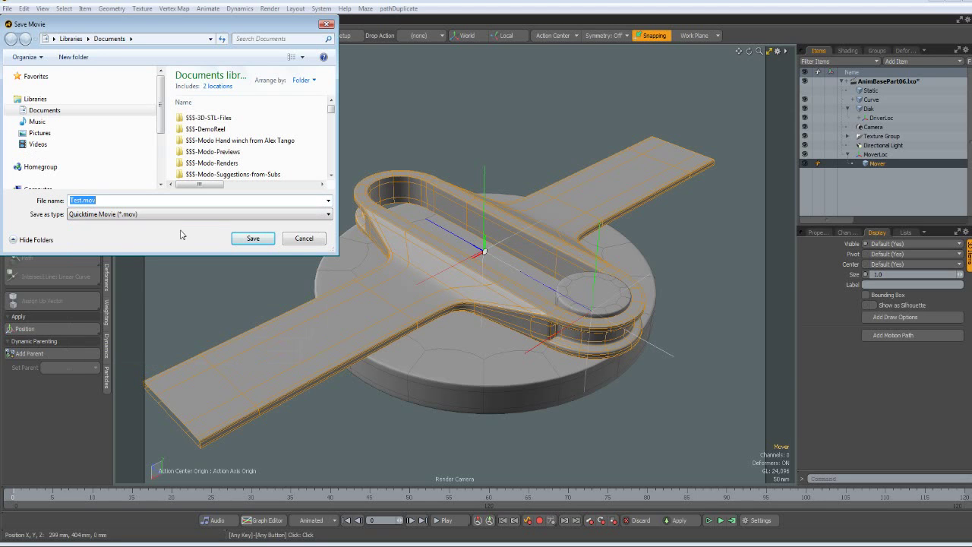
pyautogui.click(253, 238)
pyautogui.click(548, 260)
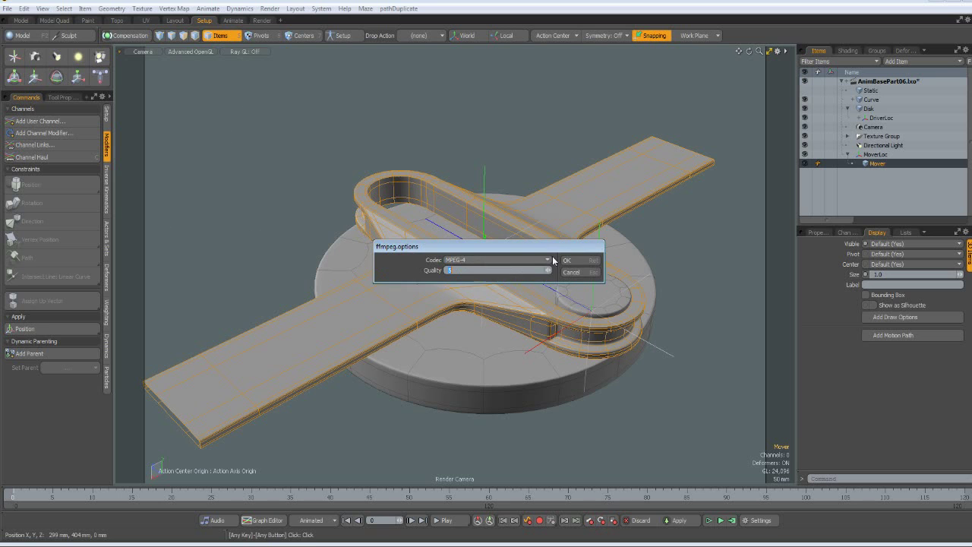
pyautogui.click(581, 262)
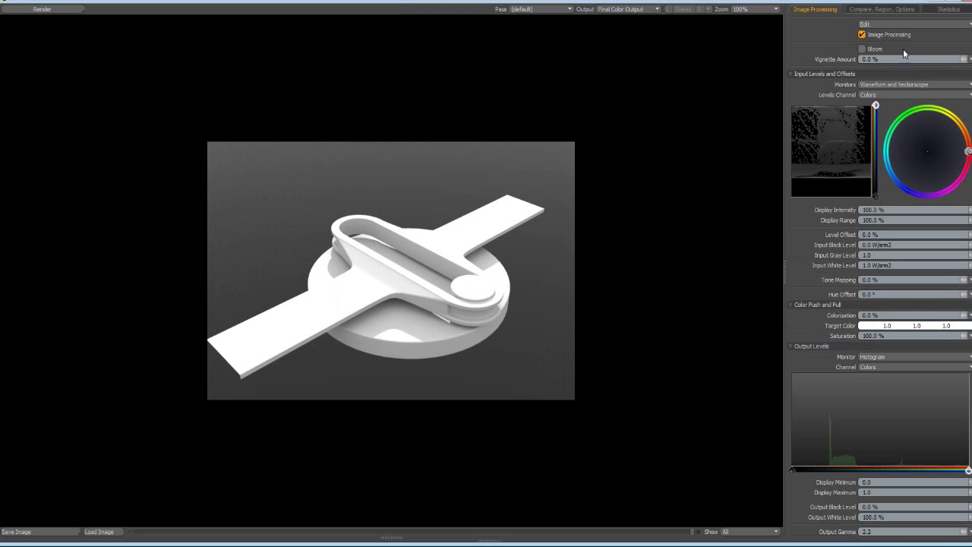
pyautogui.click(968, 4)
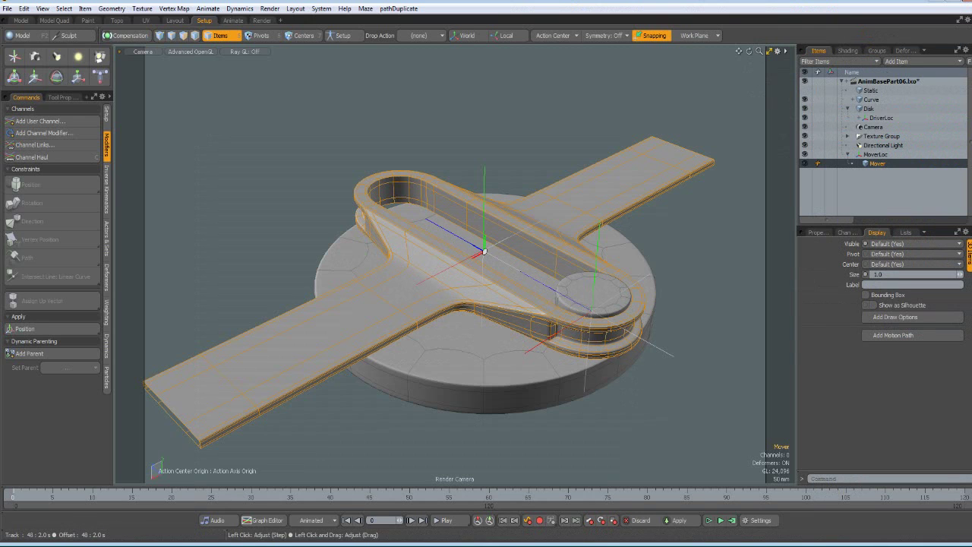
# Step: Switch to VideoPad Video Editor and add Test.mov from the Documents library to the project's media files
pyautogui.click(266, 531)
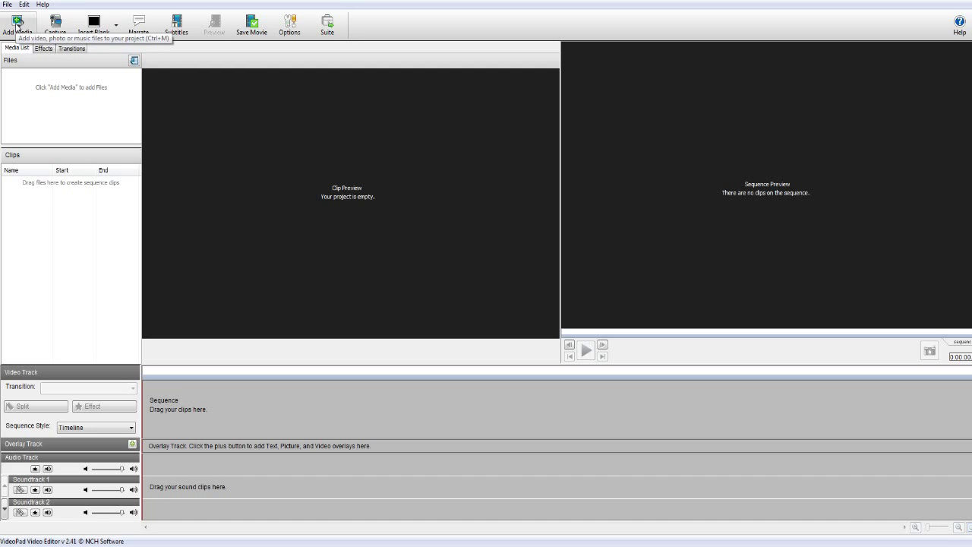
pyautogui.click(17, 22)
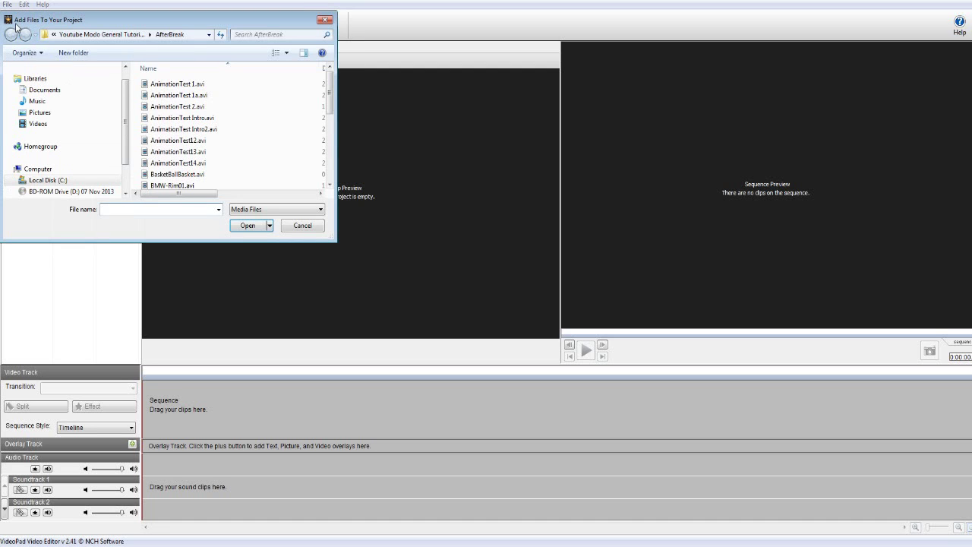
pyautogui.click(27, 90)
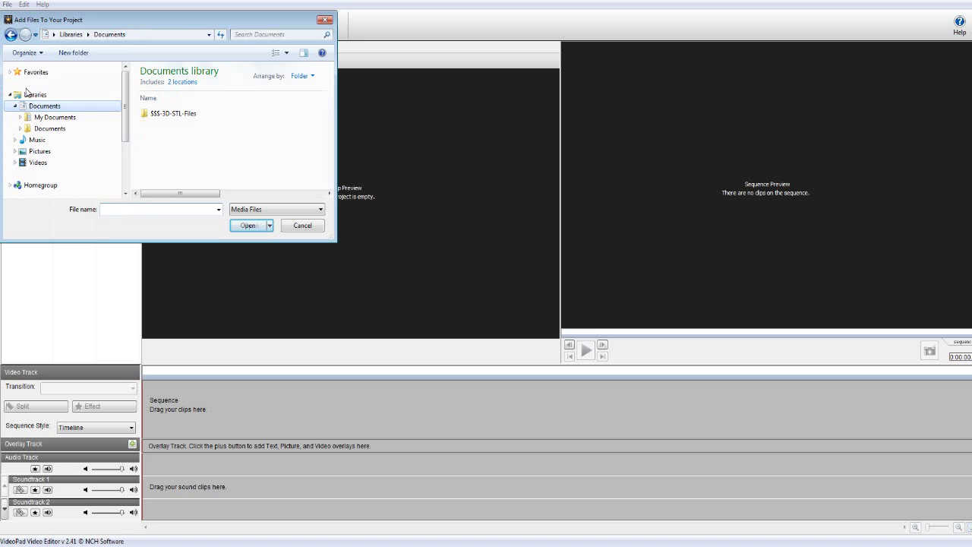
pyautogui.click(106, 209)
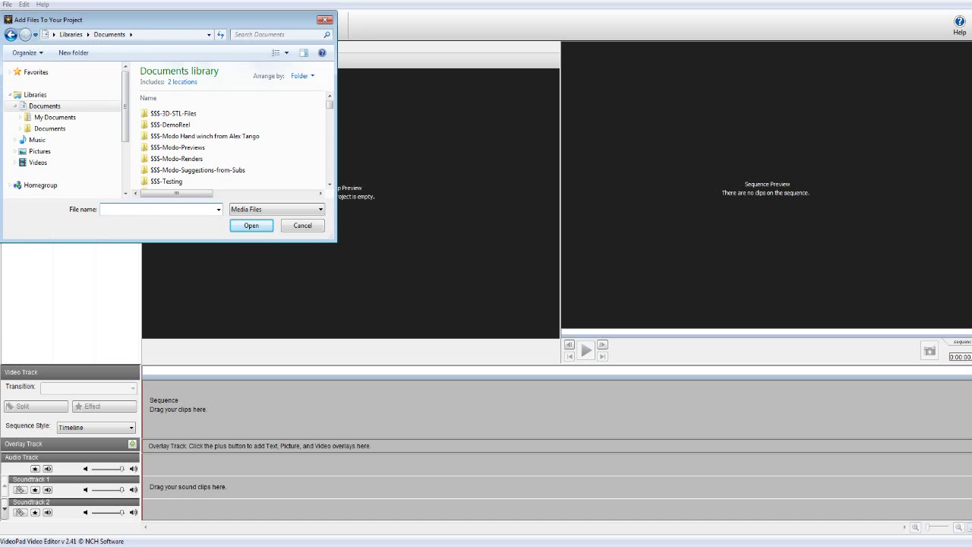
pyautogui.write('test.')
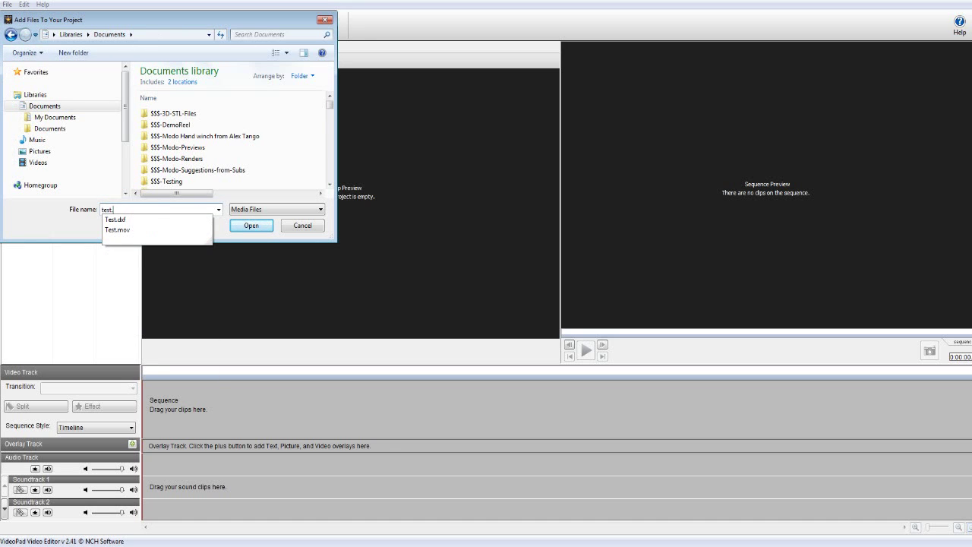
pyautogui.write('mo')
pyautogui.click(117, 219)
pyautogui.press('Return')
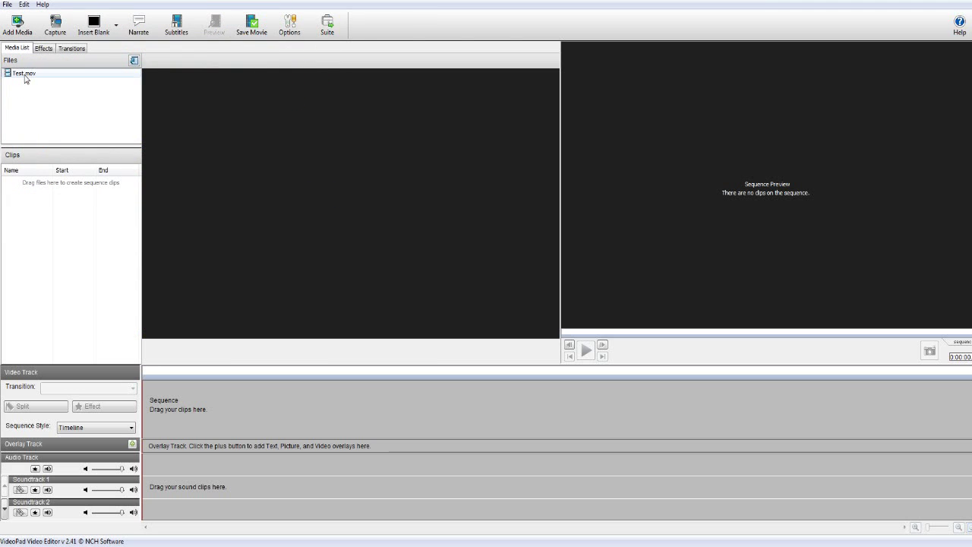
# Step: Place the Test.mov clip on the video sequence and play the sequence
pyautogui.click(24, 75)
pyautogui.click(390, 351)
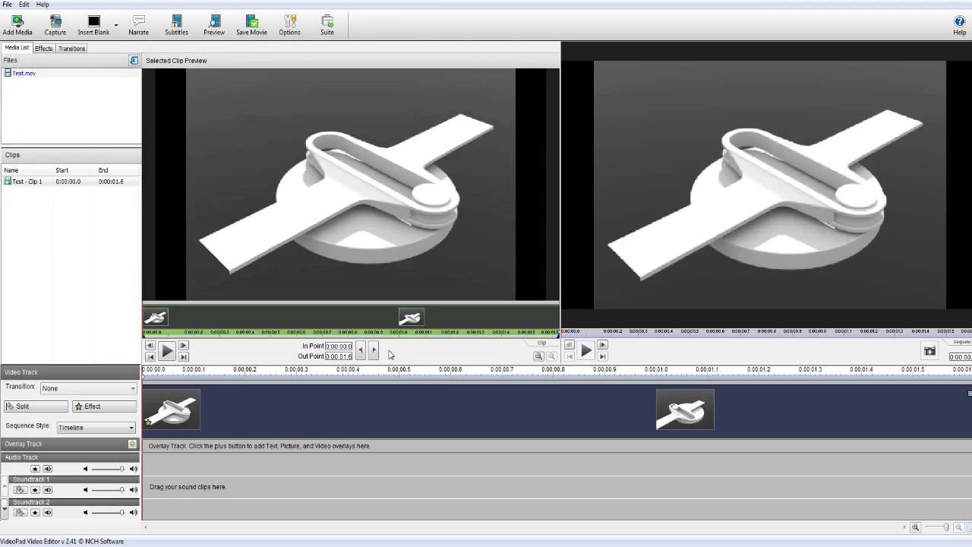
pyautogui.click(586, 350)
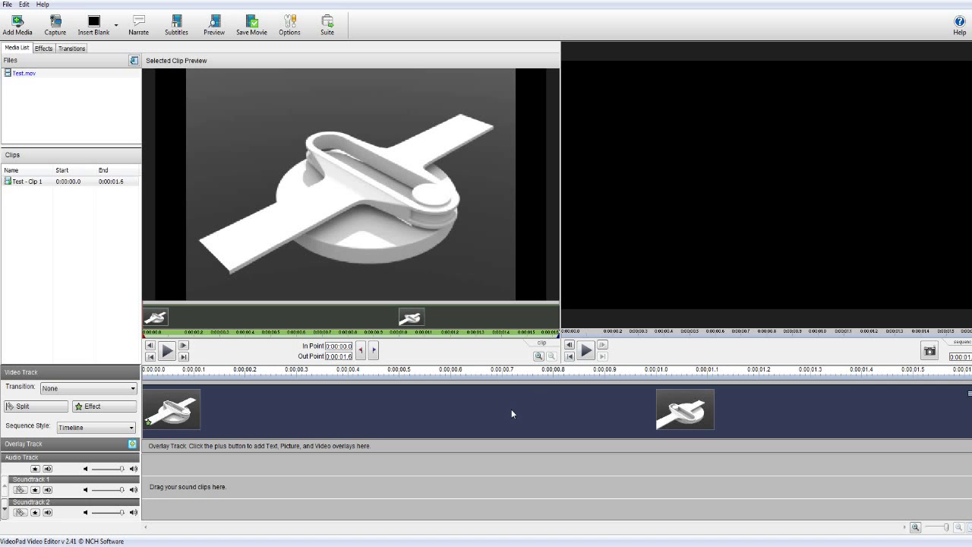
# Step: Duplicate the Test clip on the video track to make twelve back-to-back copies, copying the first four clips as a group
pyautogui.hotkey('ctrl', 'v')
pyautogui.hotkey('ctrl', 'v')
pyautogui.hotkey('ctrl', 'v')
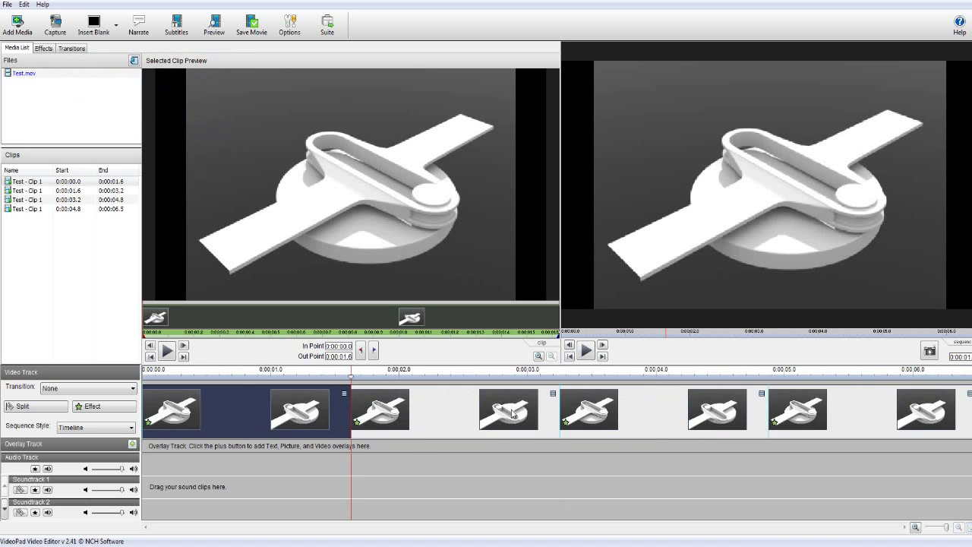
pyautogui.keyDown('shift'); pyautogui.click(965, 403); pyautogui.keyUp('shift')
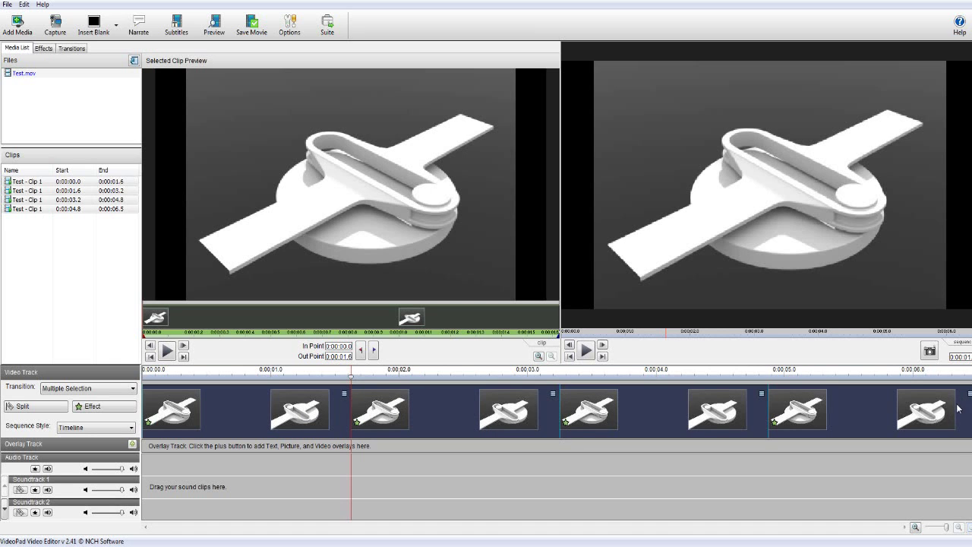
pyautogui.hotkey('ctrl', 'v')
pyautogui.hotkey('ctrl', 'v')
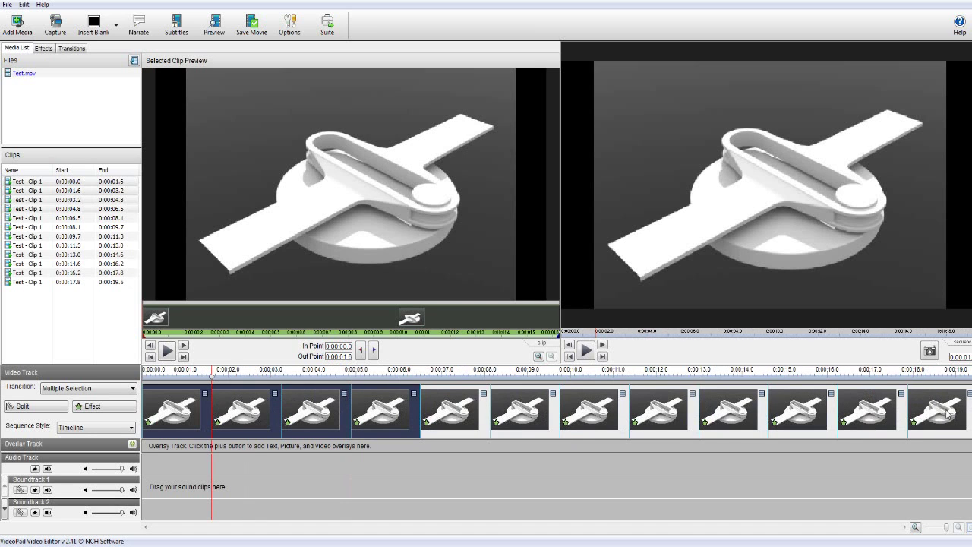
# Step: Play the looped sequence in full screen to check the mechanism's continuous motion
pyautogui.click(586, 350)
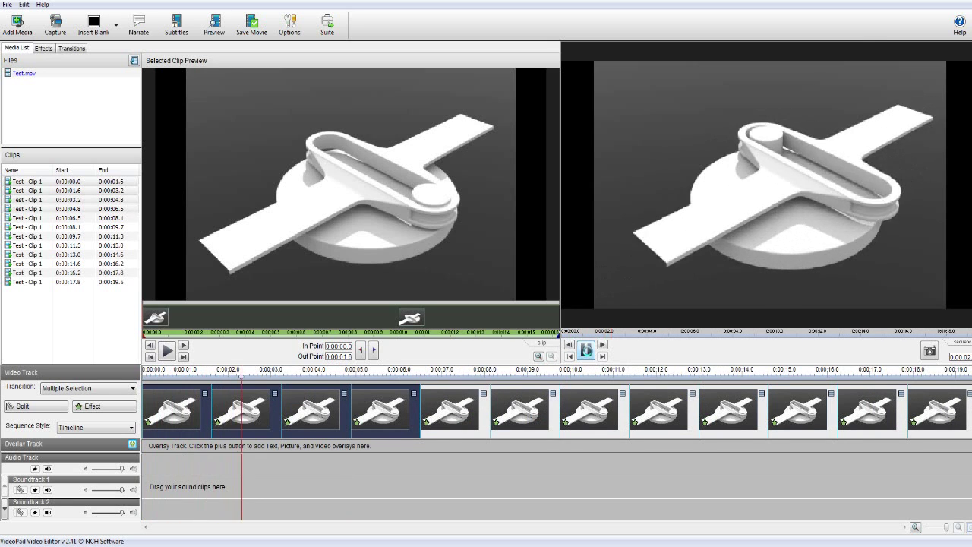
pyautogui.press('F11')
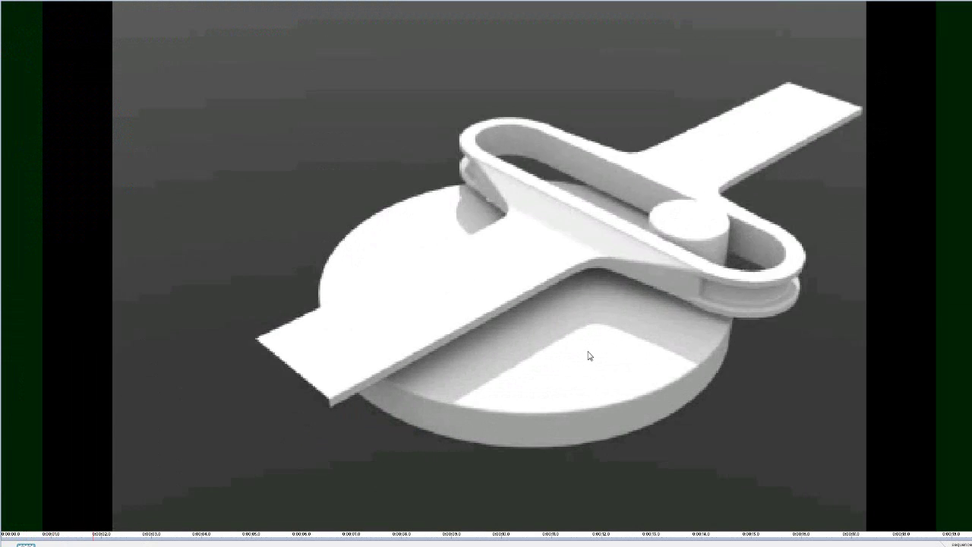